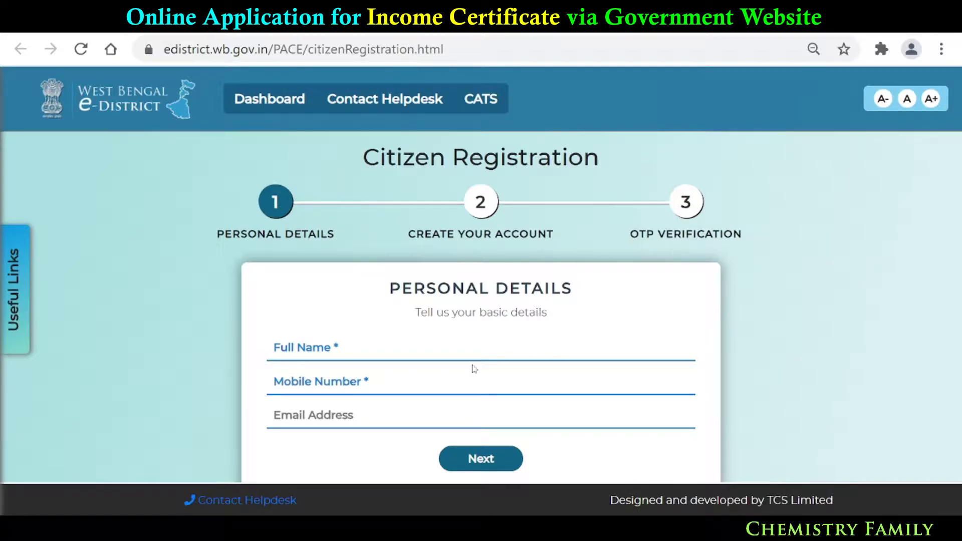
- Enter the applicant's full name, autofill the mobile number and email, and submit the details
click(364, 347)
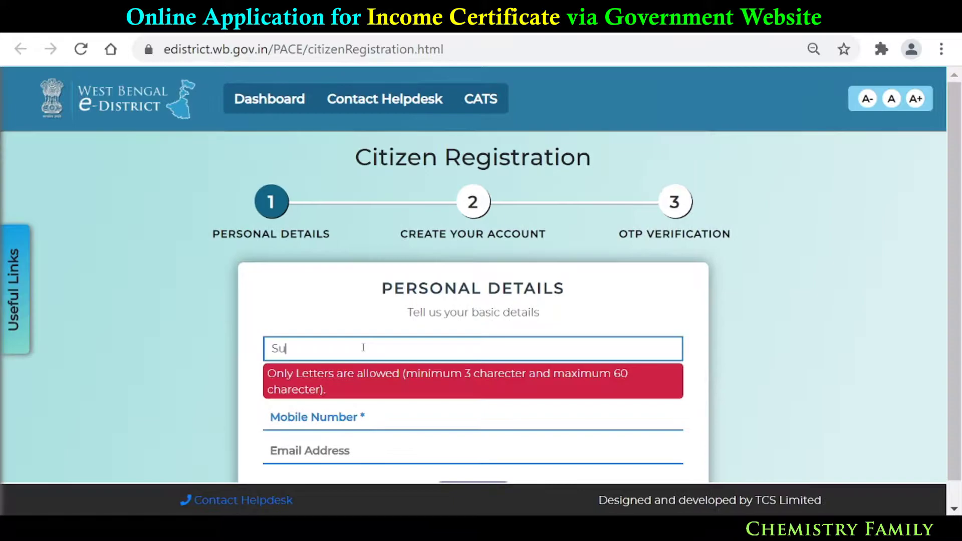
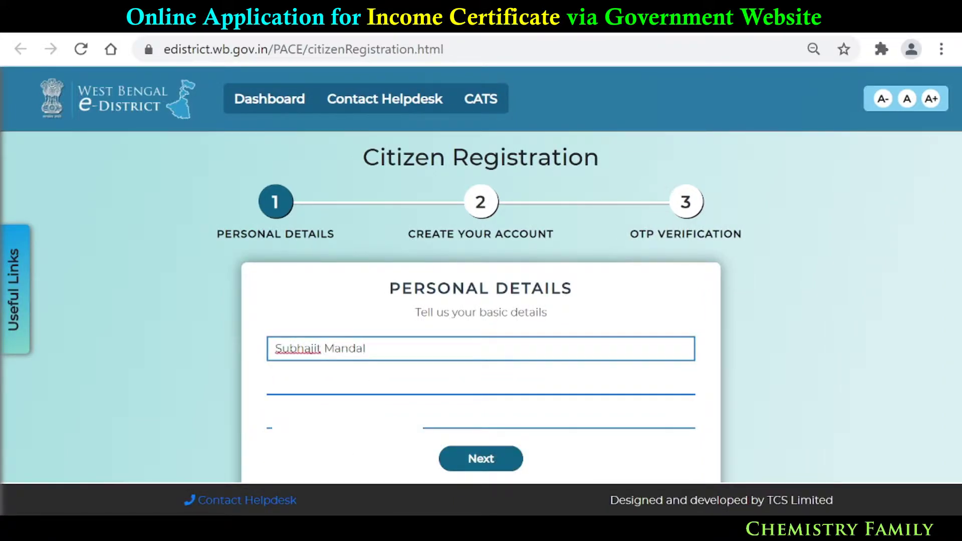
click(362, 382)
click(403, 460)
click(489, 460)
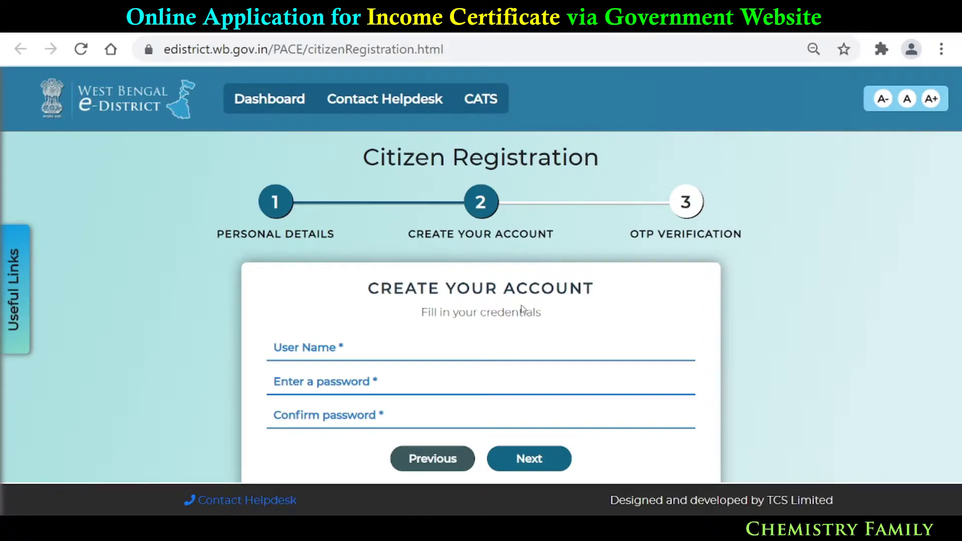
- Enter a username, adding digits to it after the portal reports it already exists
click(388, 349)
text(ch)
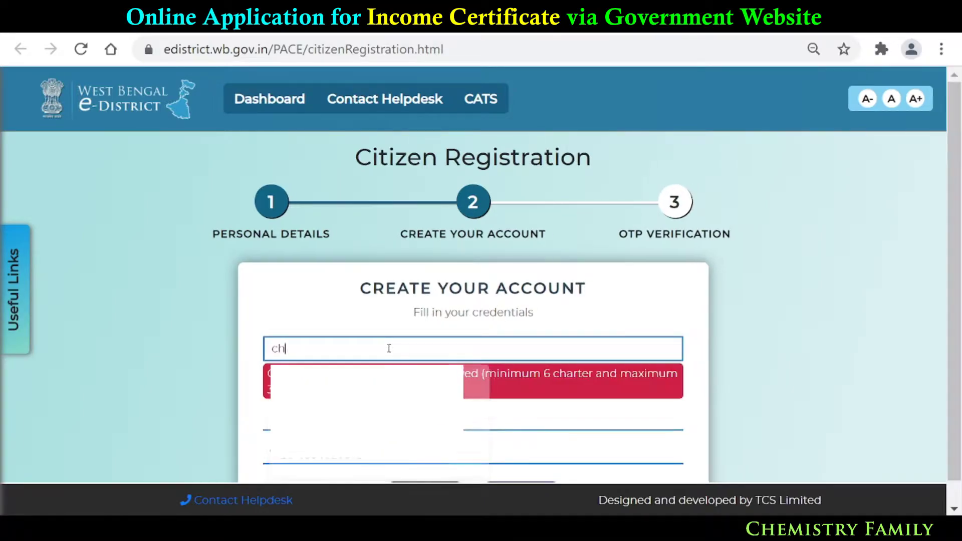
text(emistryfamily)
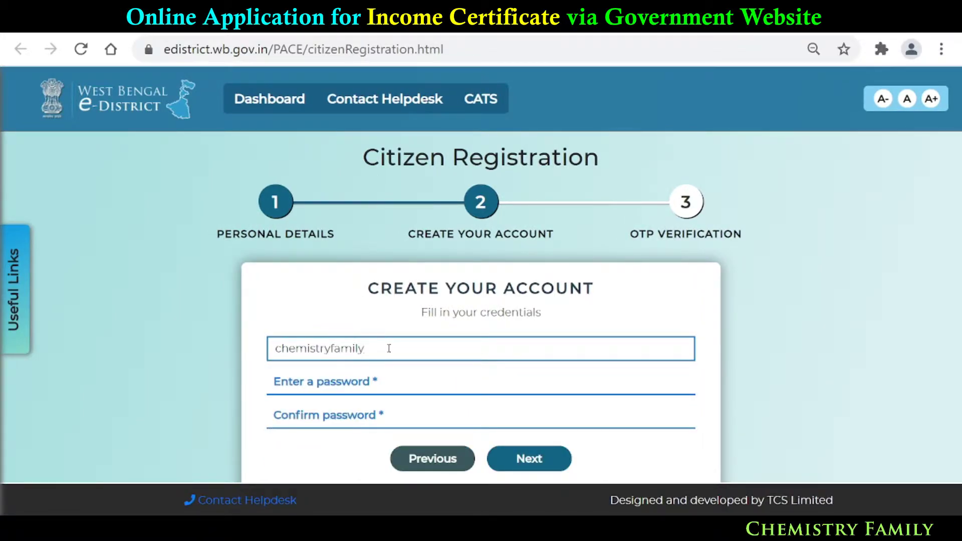
click(392, 380)
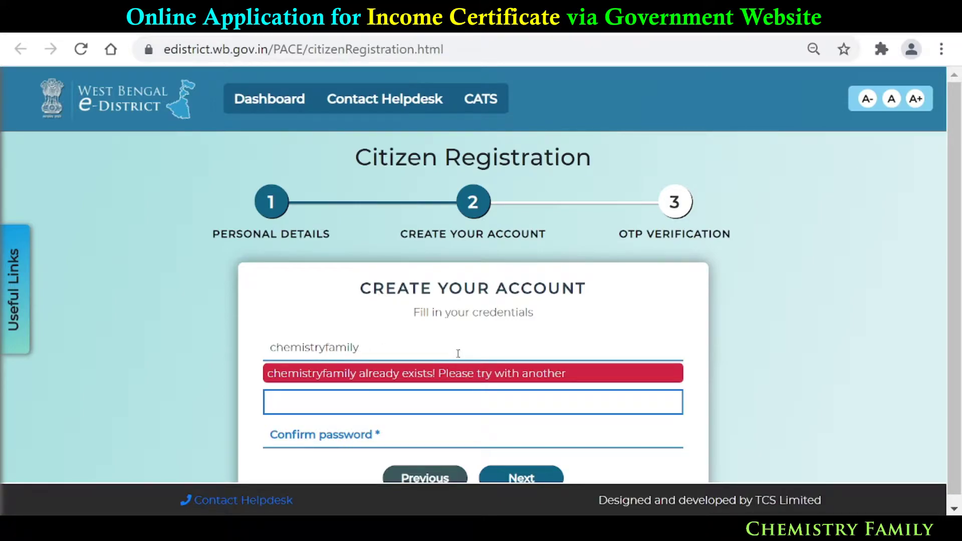
click(368, 346)
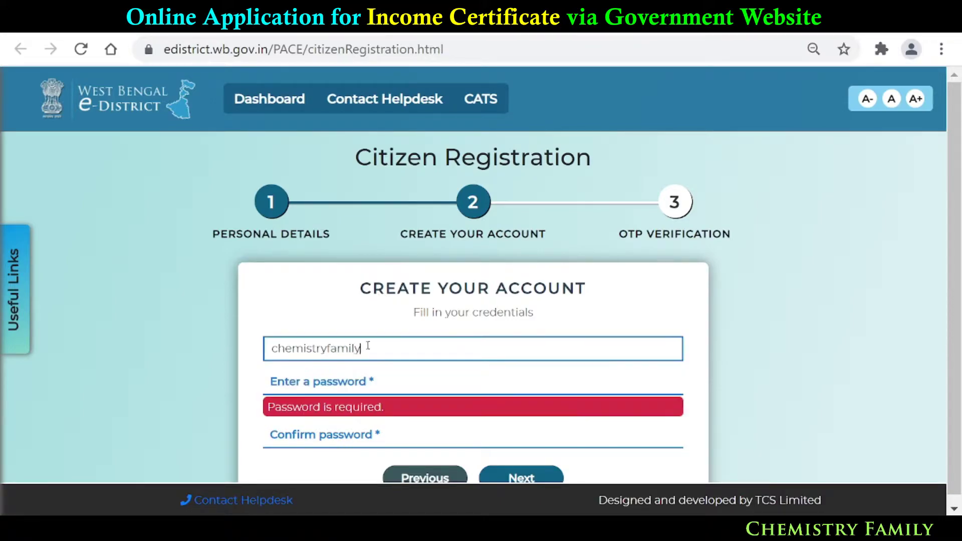
text(04)
- Type the account password and enter it again in the confirmation field
click(424, 390)
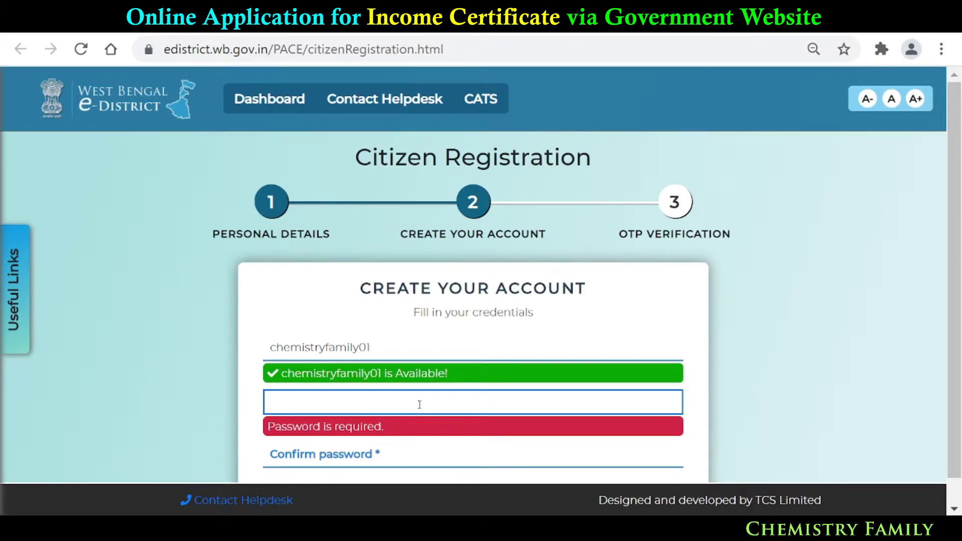
text(Ch)
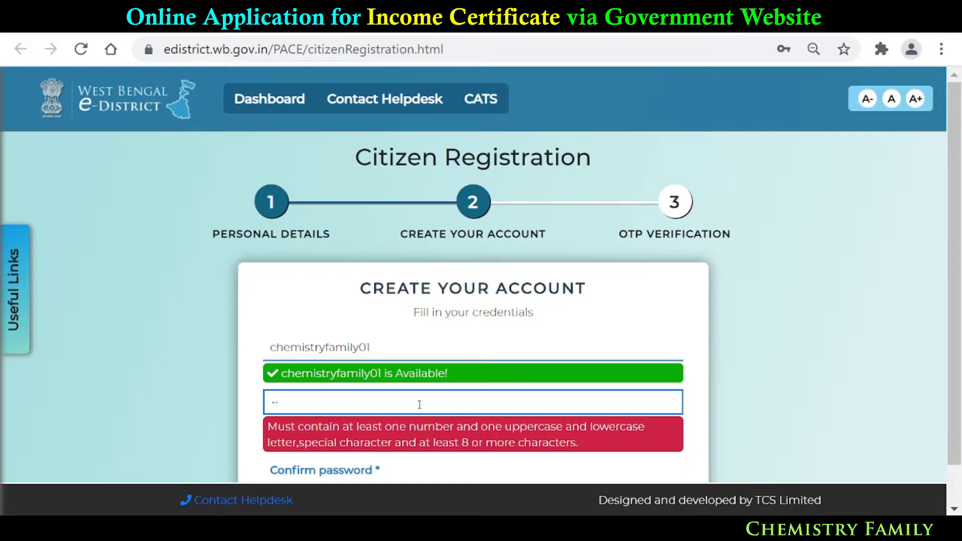
text(•••••••)
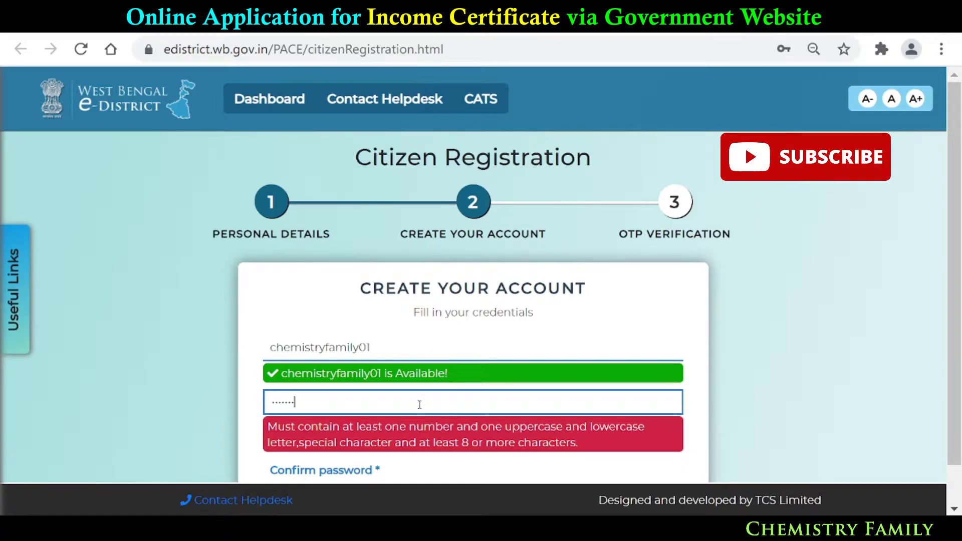
text(••)
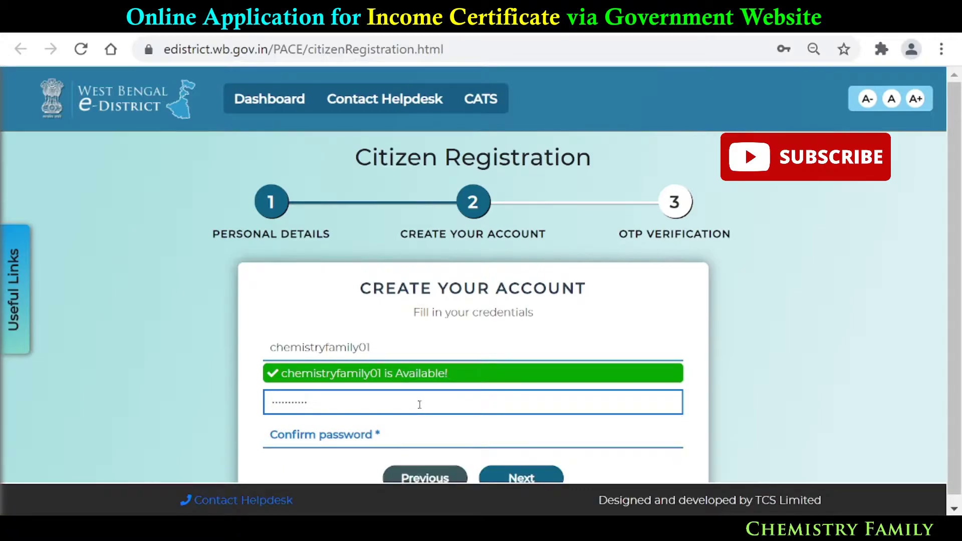
click(407, 433)
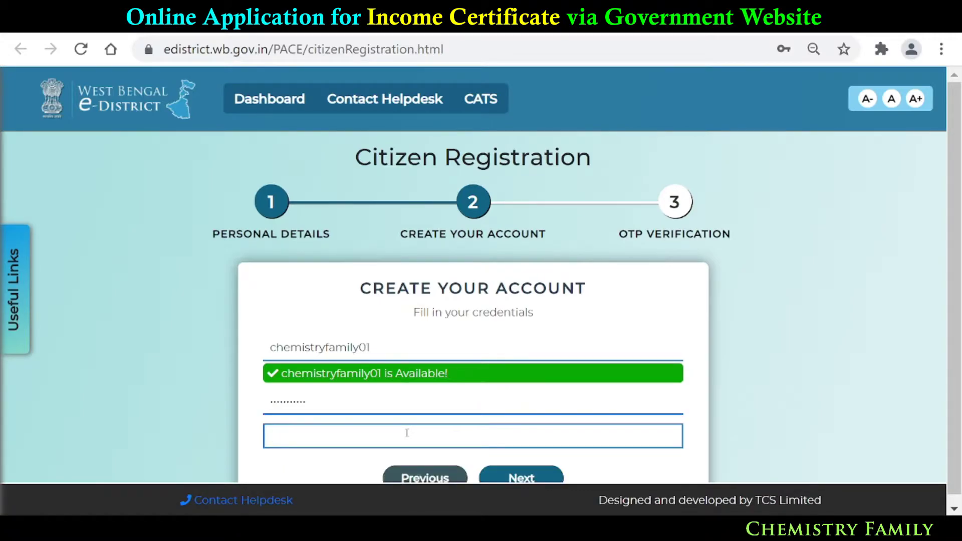
text(•••••••••••)
scroll(439, 412, down, 1)
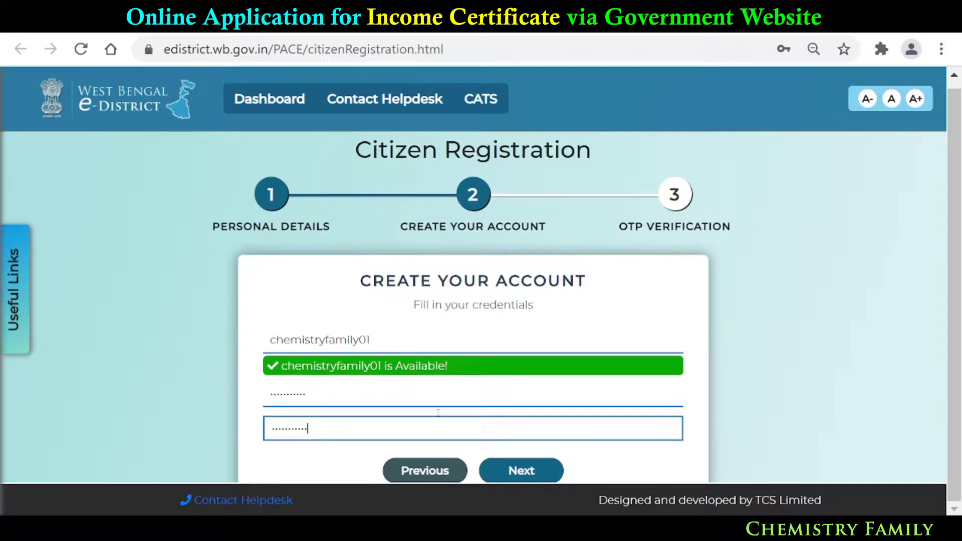
- Submit the account details for OTP verification and get back to the citizen login page
click(516, 471)
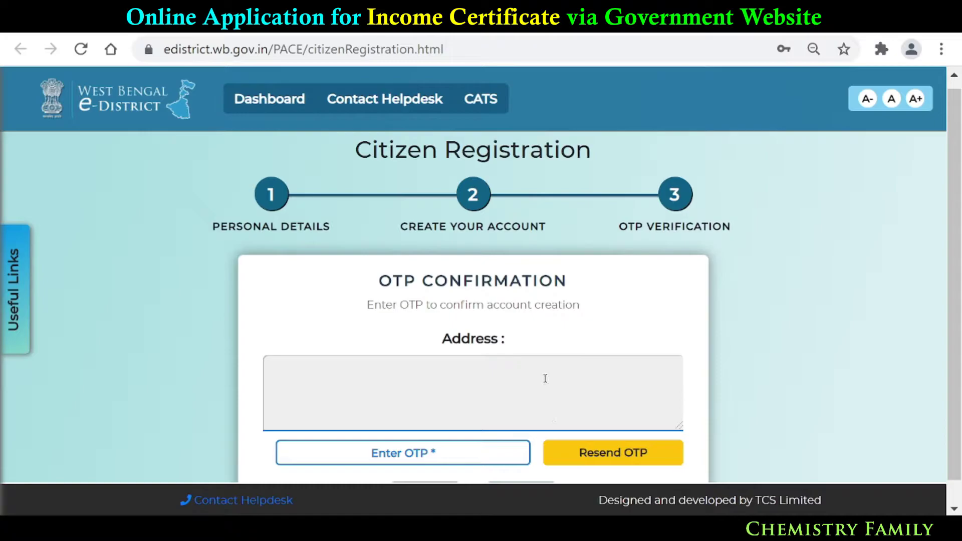
scroll(466, 378, down, 1)
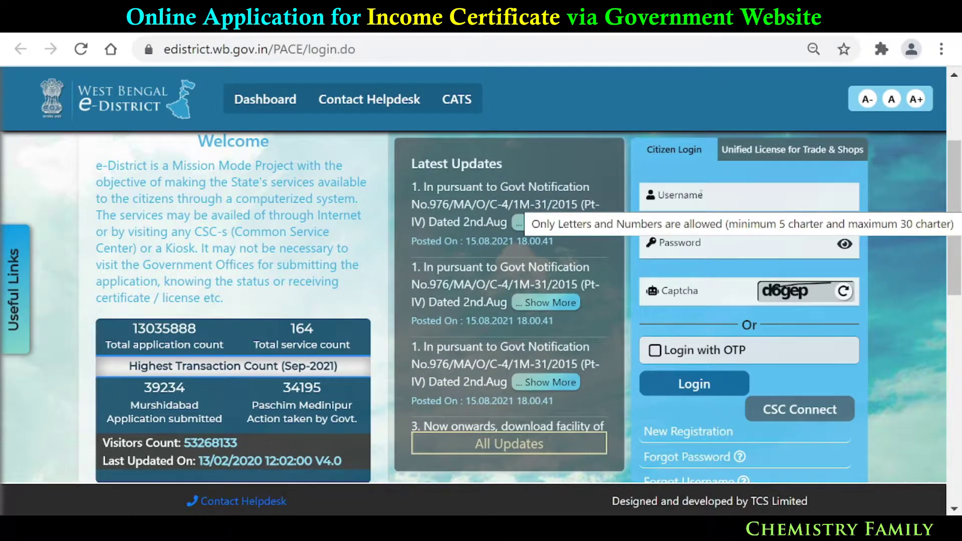
- Log in with the new username, the account password and the captcha text shown
click(701, 194)
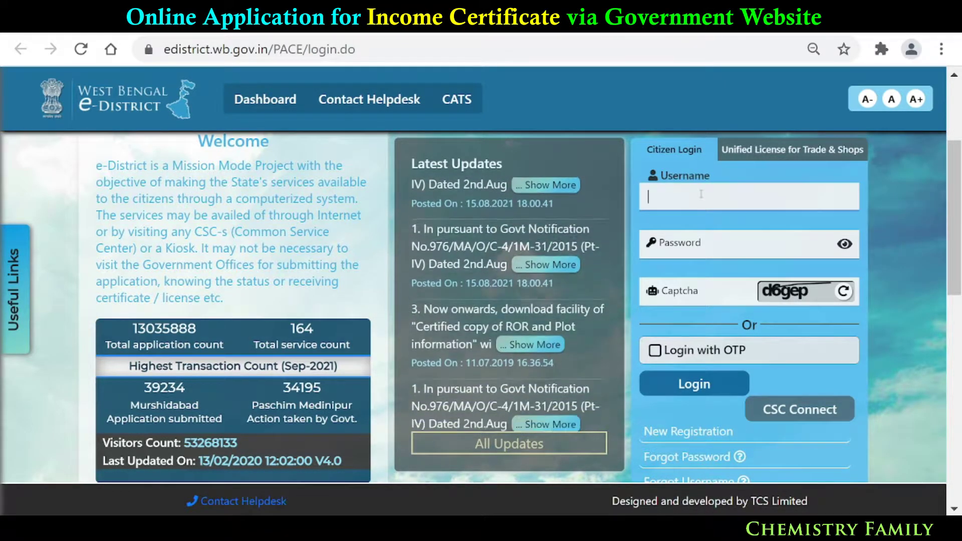
text(chemistry)
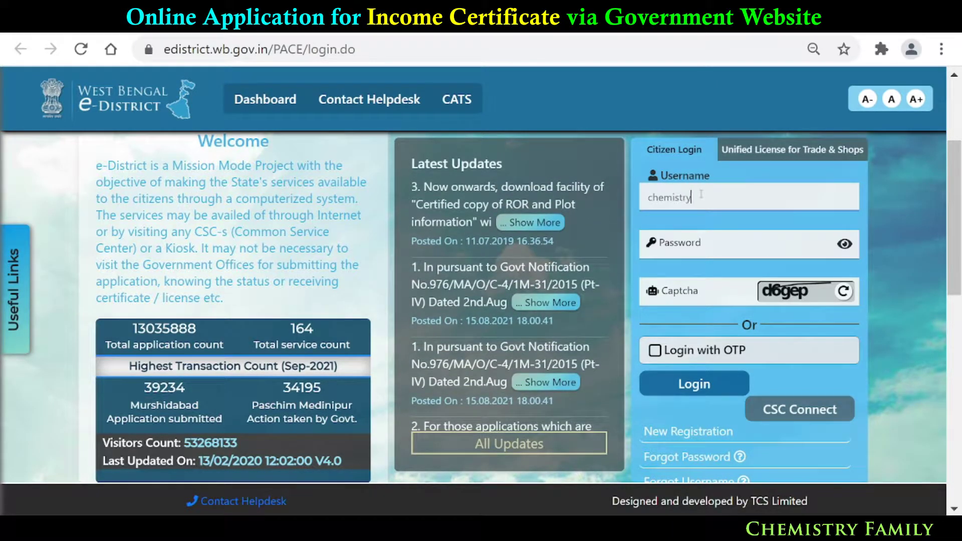
text(family)
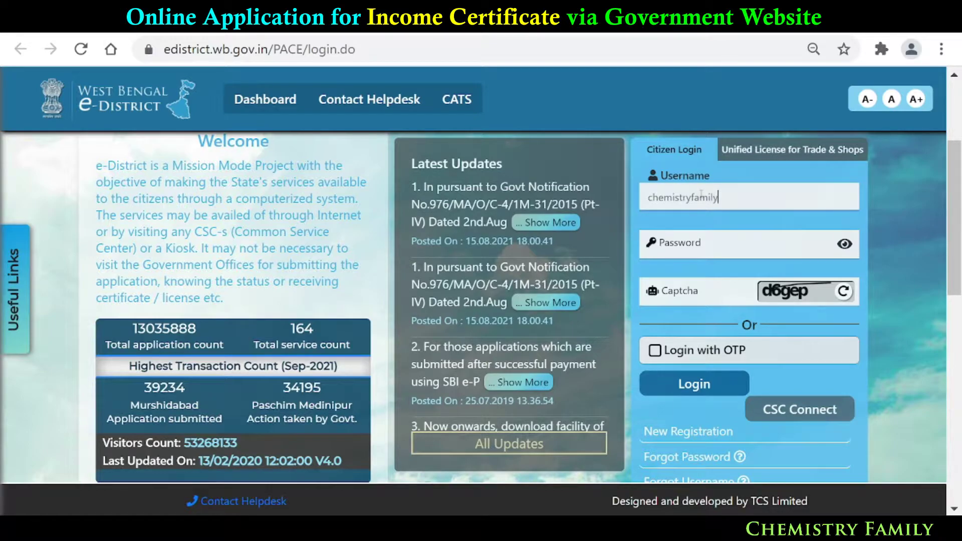
click(688, 246)
text(•••••)
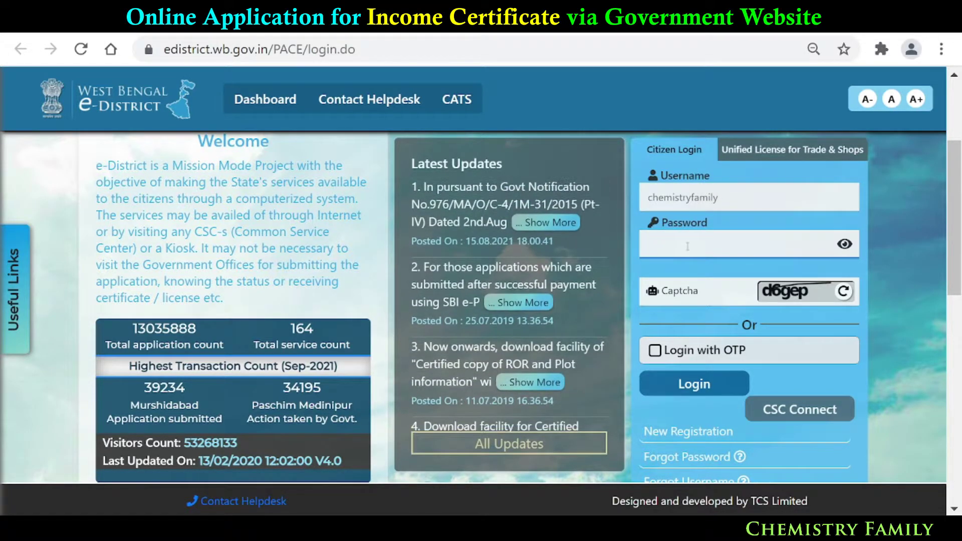
text(•)
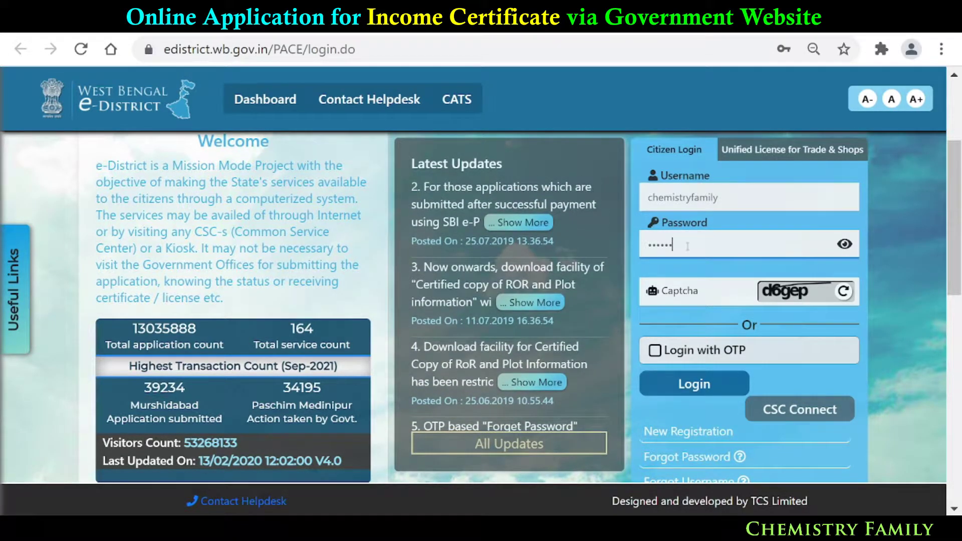
text(•••••)
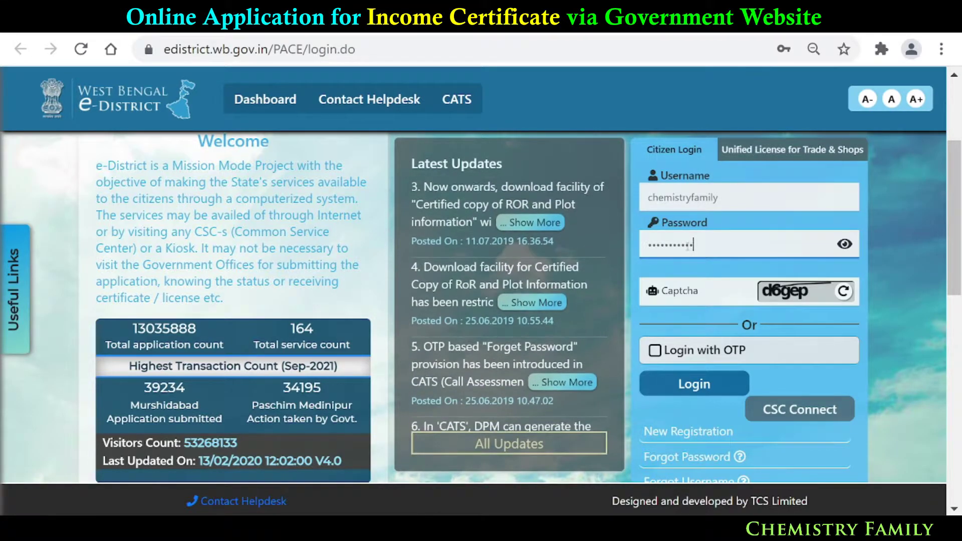
click(677, 291)
text(d)
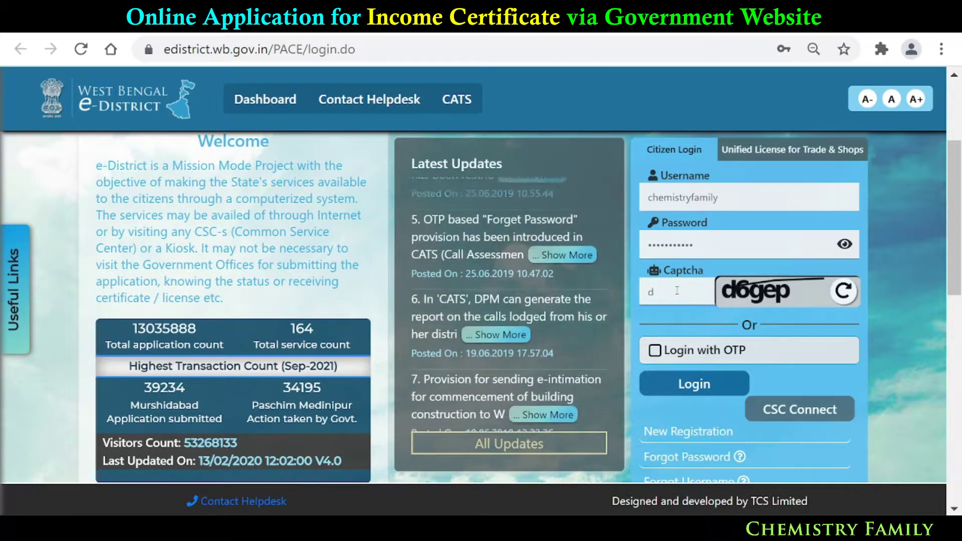
text(6gep)
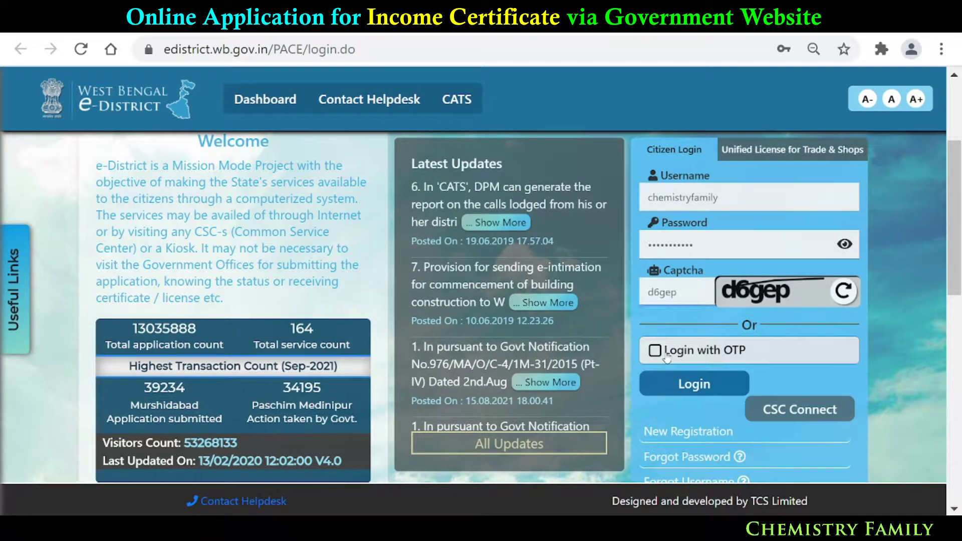
click(705, 384)
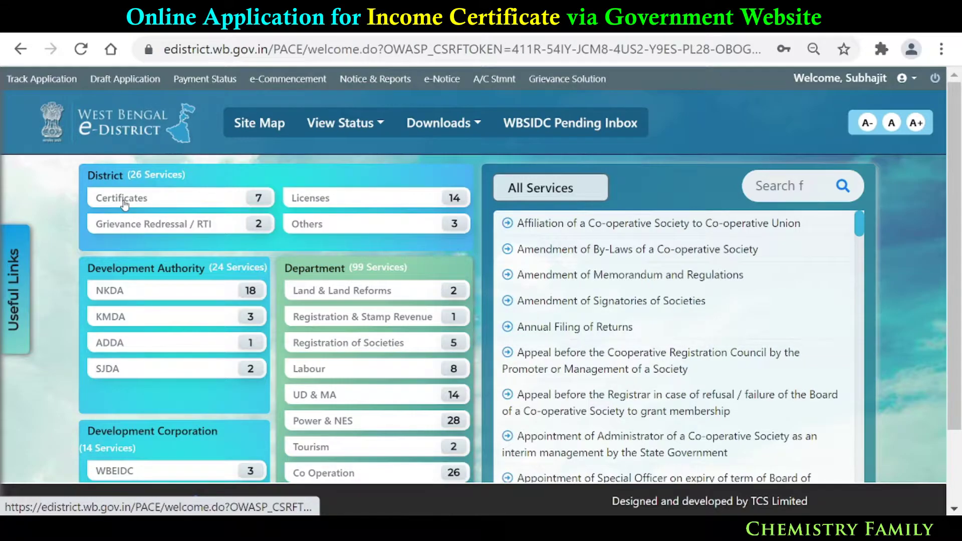
- Filter the services to Certificates and open the Income Certificate service
click(123, 199)
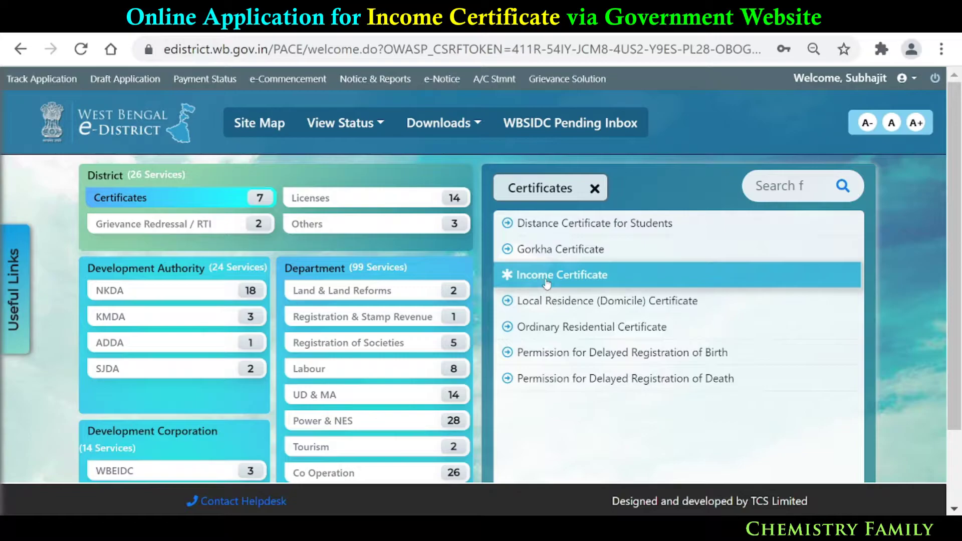
click(601, 278)
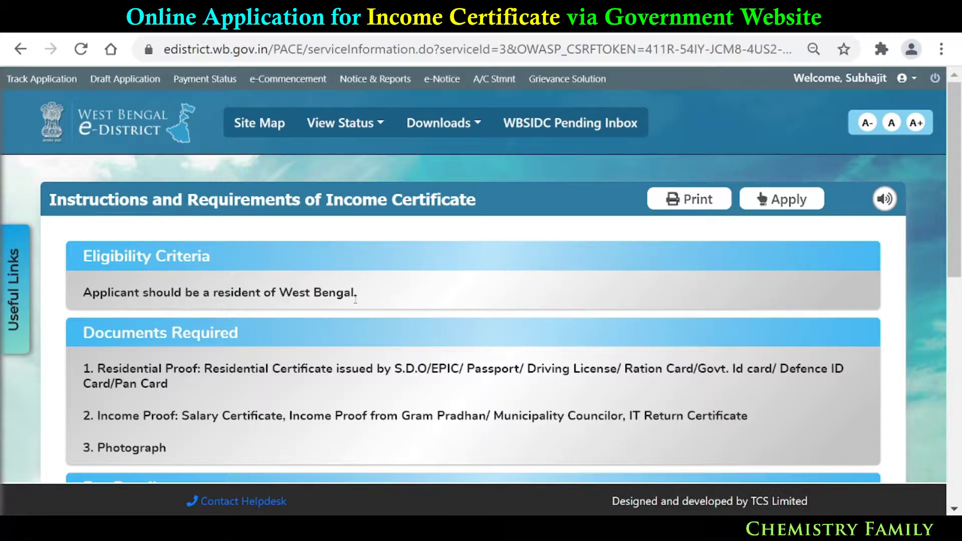
- Tick the Aadhaar authorisation declaration at the bottom of the page and click Apply
scroll(356, 299, down, 2)
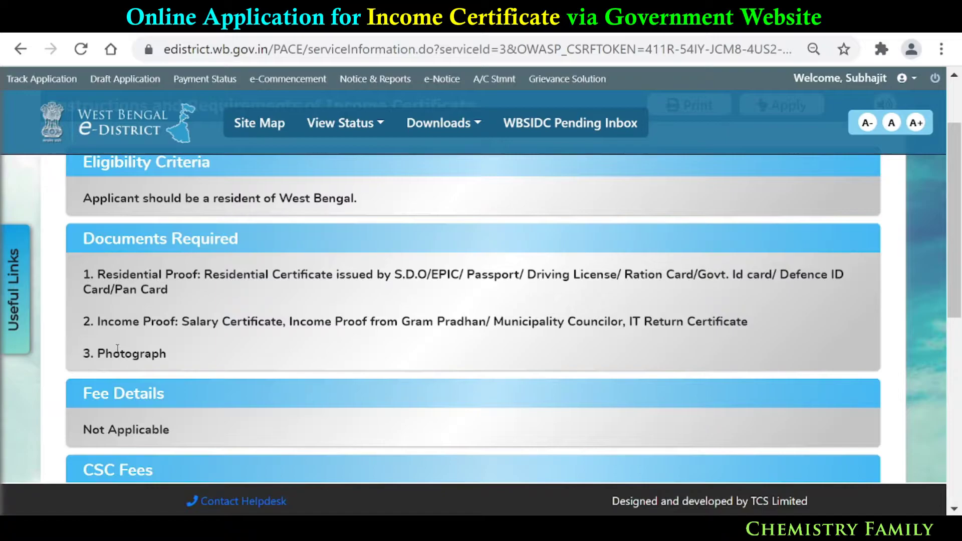
scroll(116, 349, down, 2)
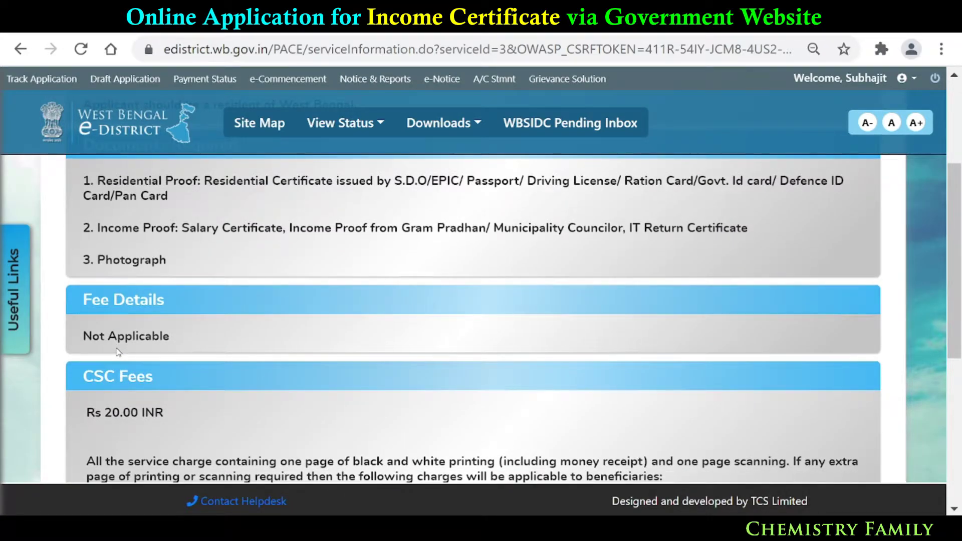
scroll(118, 352, down, 2)
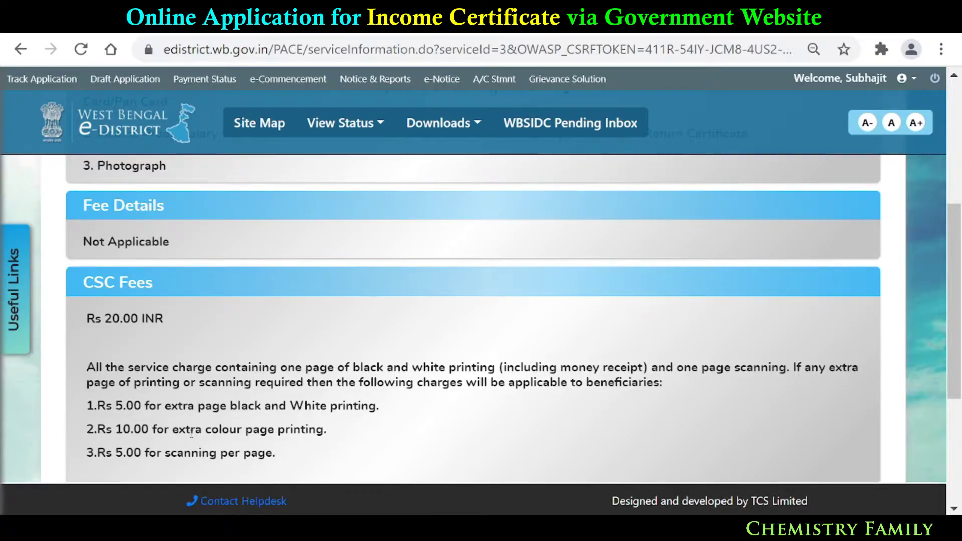
scroll(191, 434, down, 4)
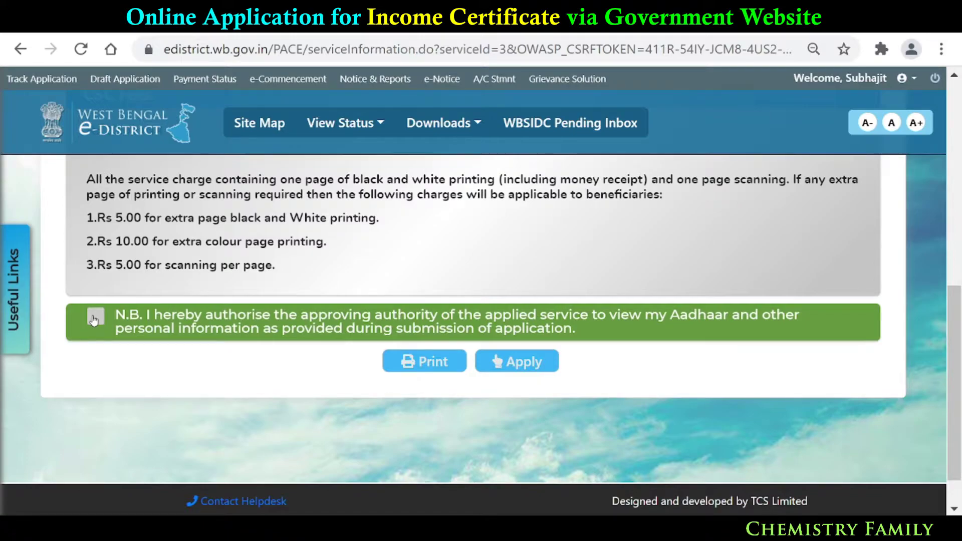
click(94, 320)
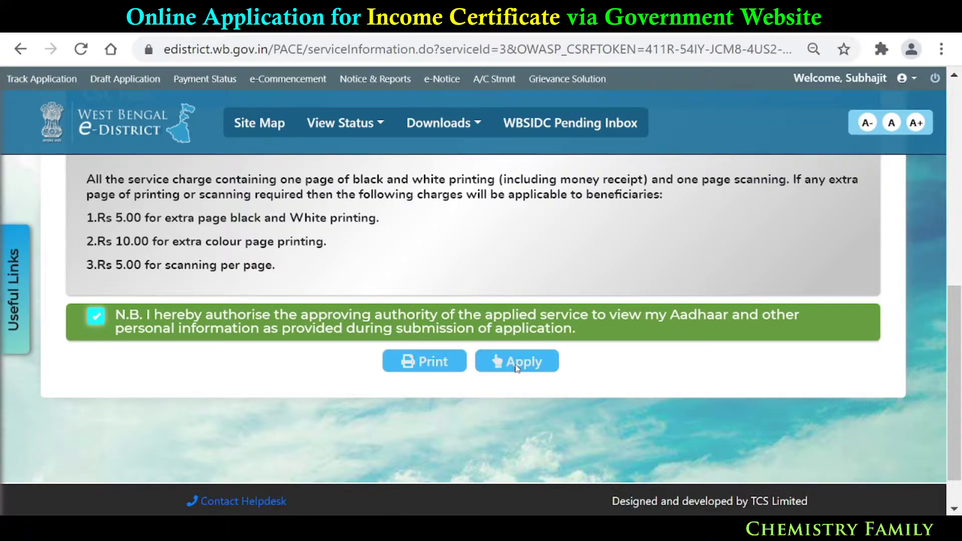
click(517, 369)
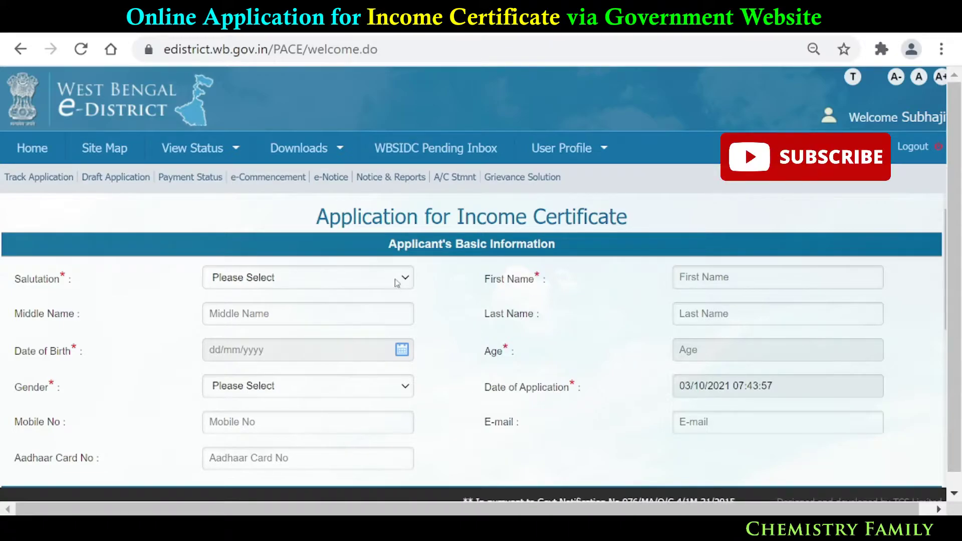
- Set Salutation to Dr. and fill the name and contact fields from saved autofill
click(405, 280)
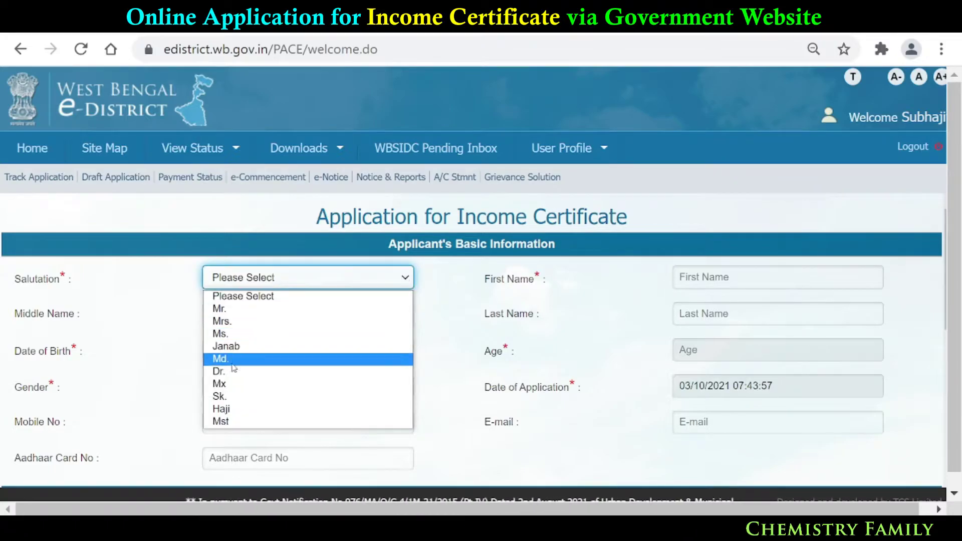
click(233, 377)
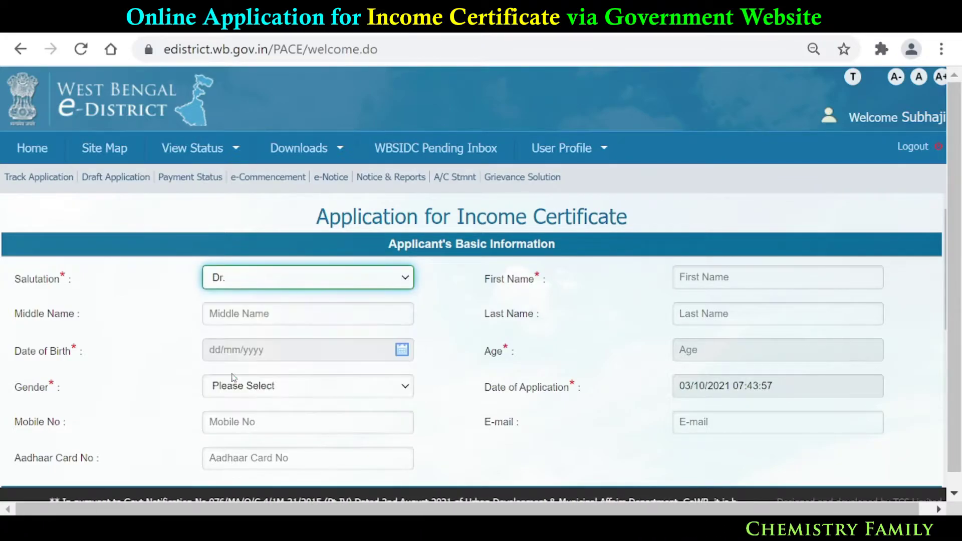
click(702, 282)
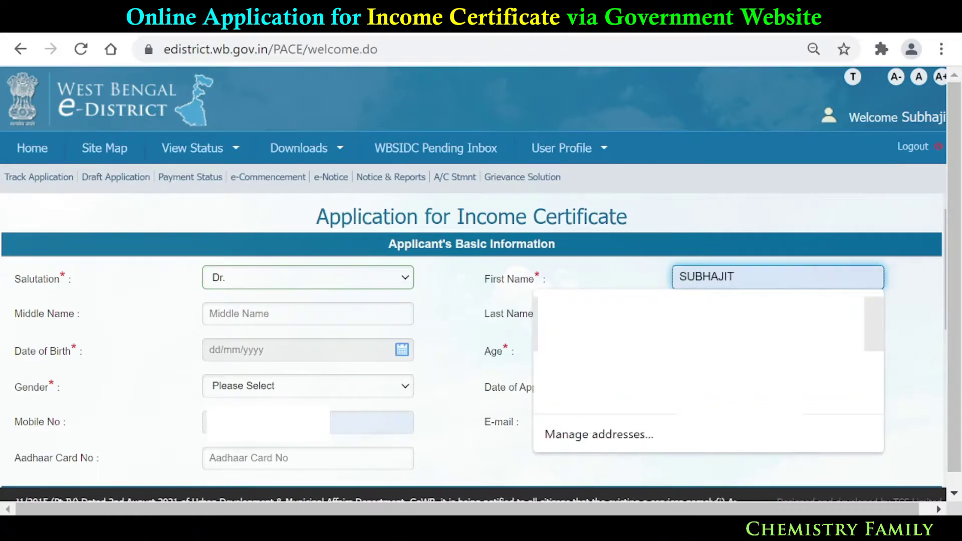
click(598, 317)
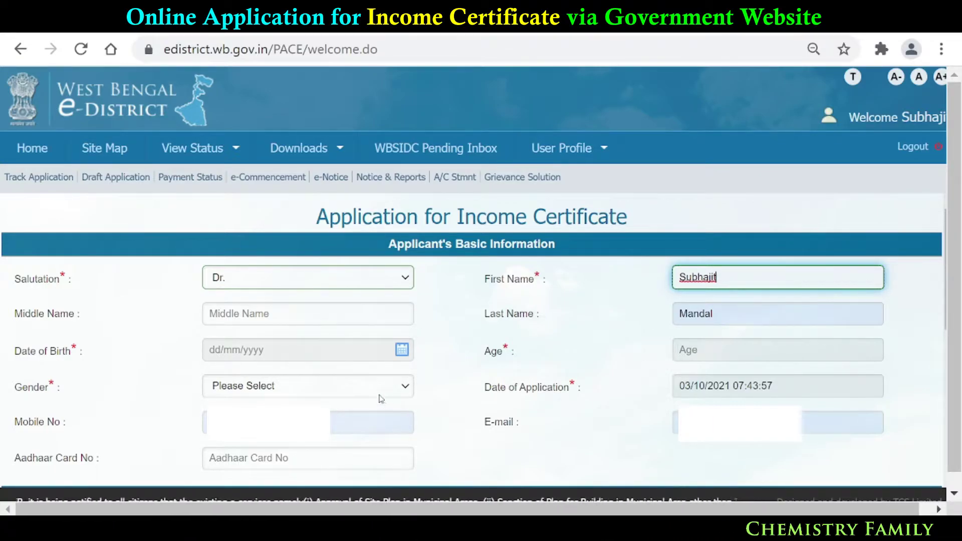
- Set the date of birth with the calendar's year, October month and day selectors
click(402, 350)
click(402, 350)
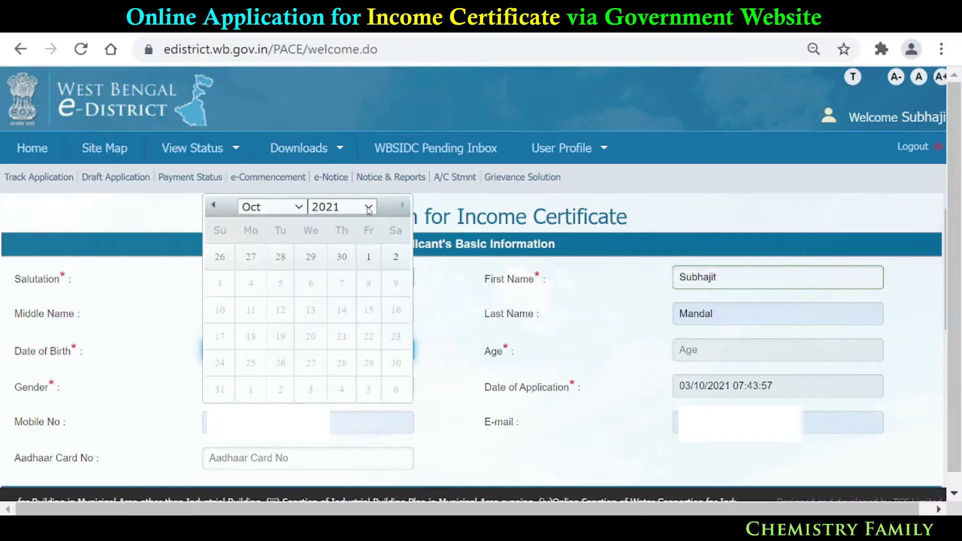
click(369, 210)
scroll(359, 250, up, 10)
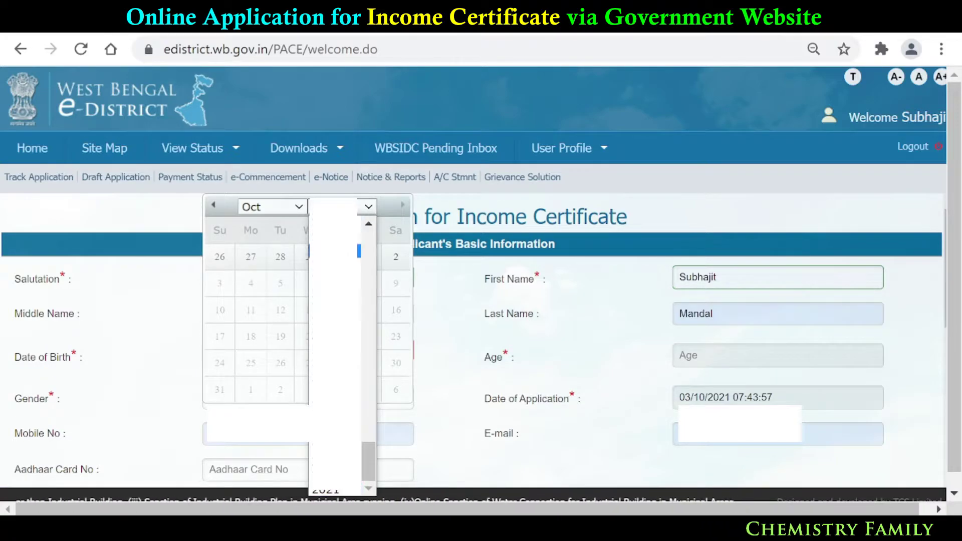
scroll(359, 319, down, 3)
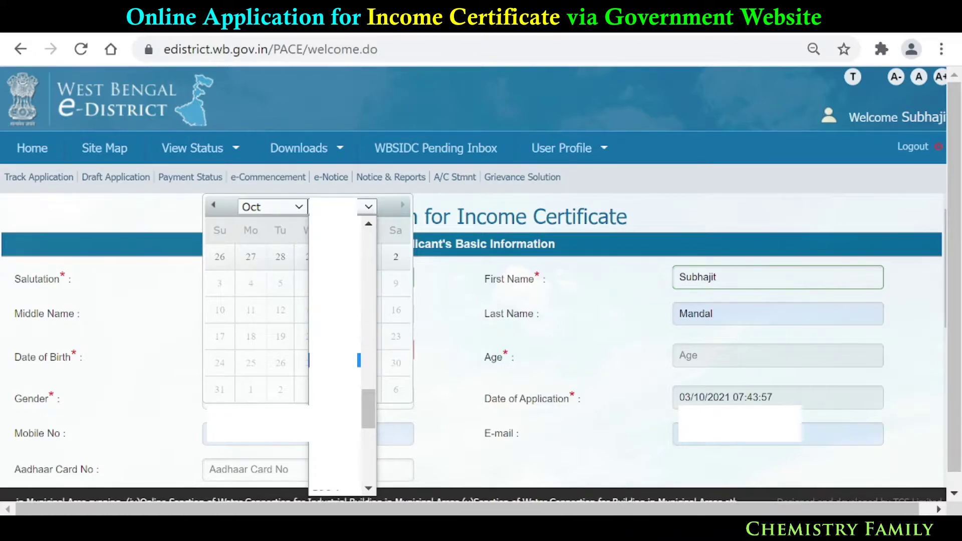
click(359, 346)
click(299, 208)
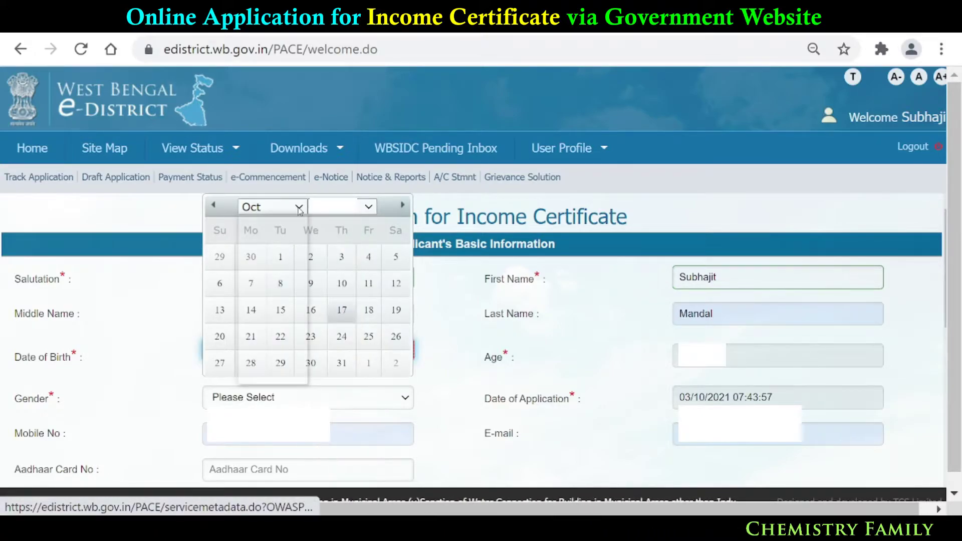
click(293, 347)
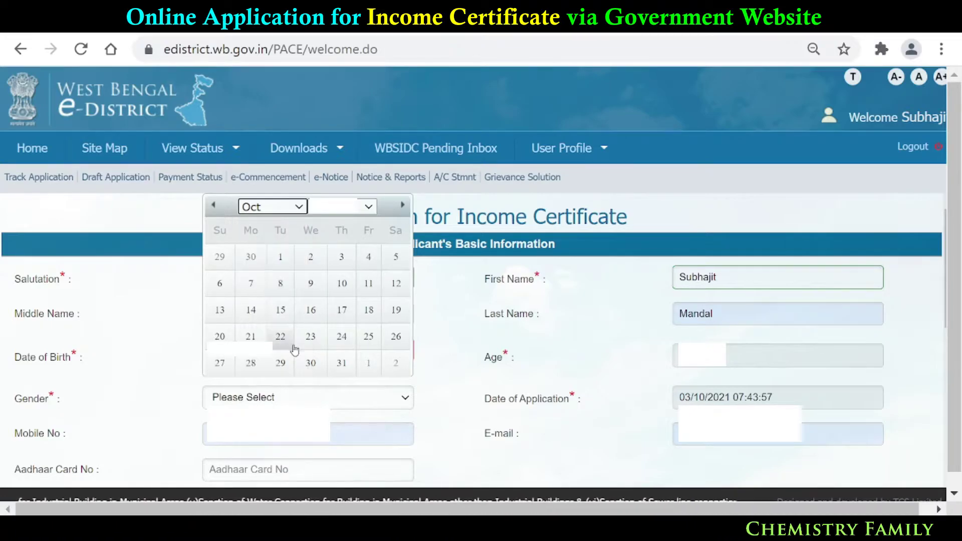
click(369, 258)
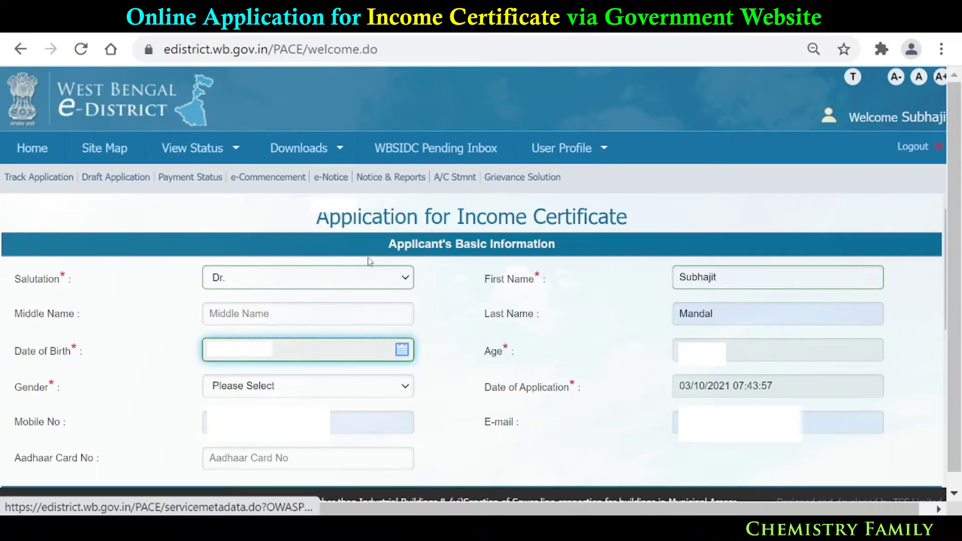
- Set Gender to Male, then dismiss the autofill popup on the Mobile No field
click(624, 358)
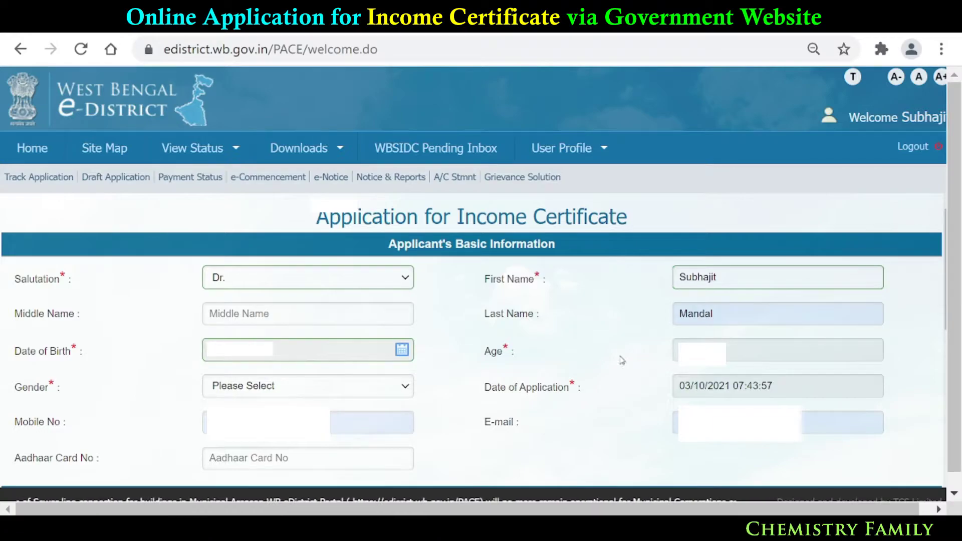
click(299, 389)
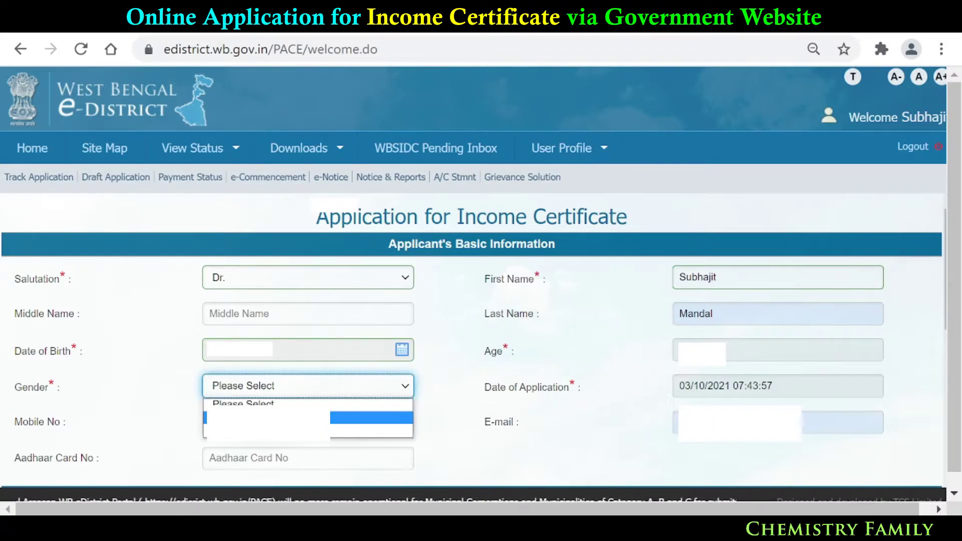
click(371, 418)
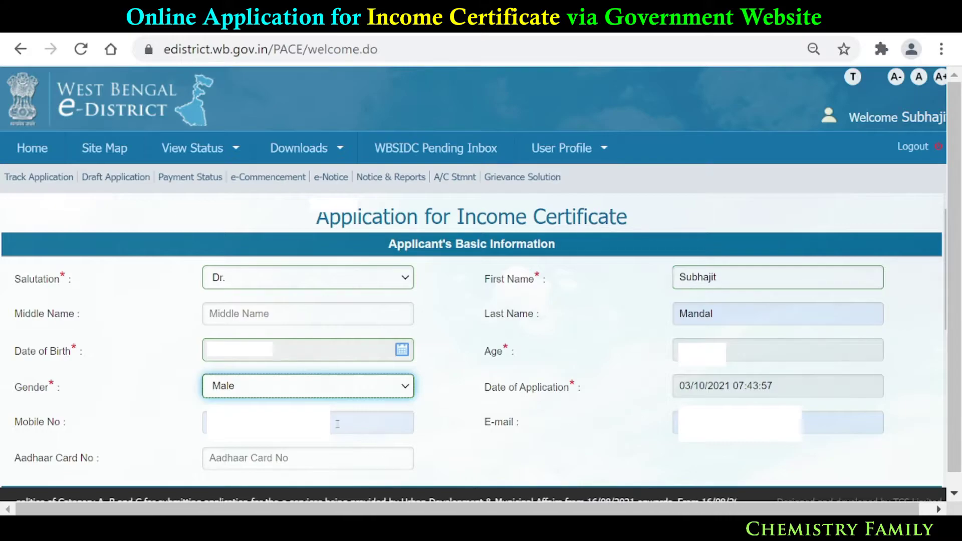
click(270, 422)
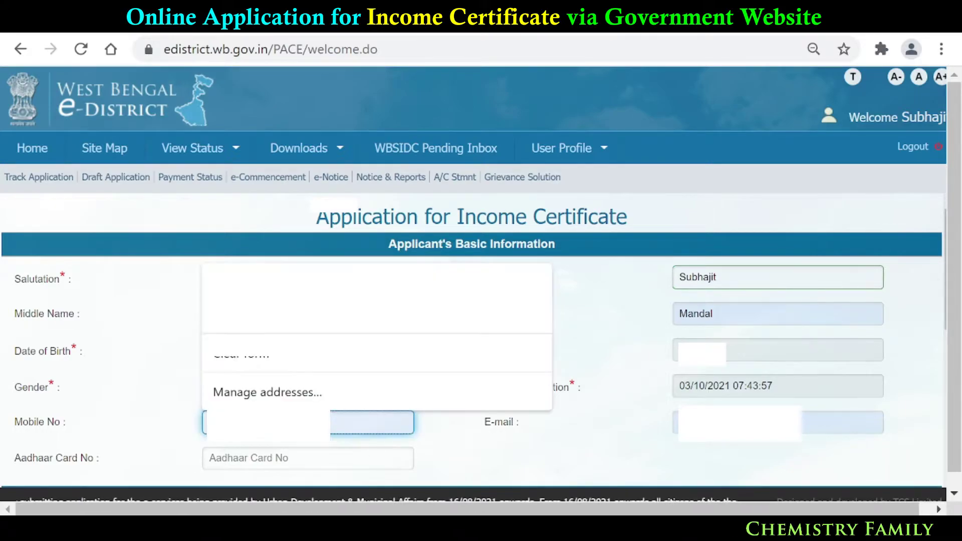
click(441, 433)
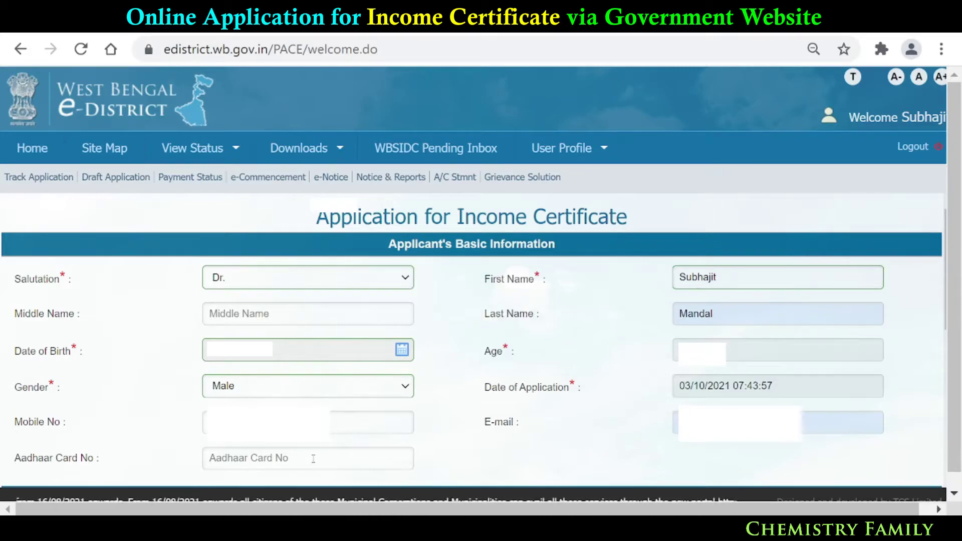
- Choose district North 24 Parganas, sub-division Barasat Sadar, and area type Urban
scroll(446, 460, down, 4)
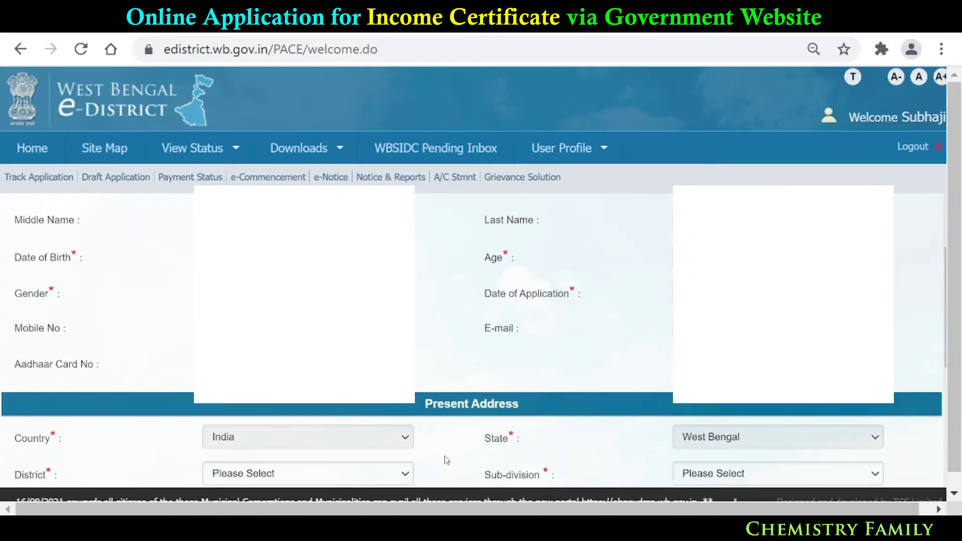
scroll(446, 460, down, 2)
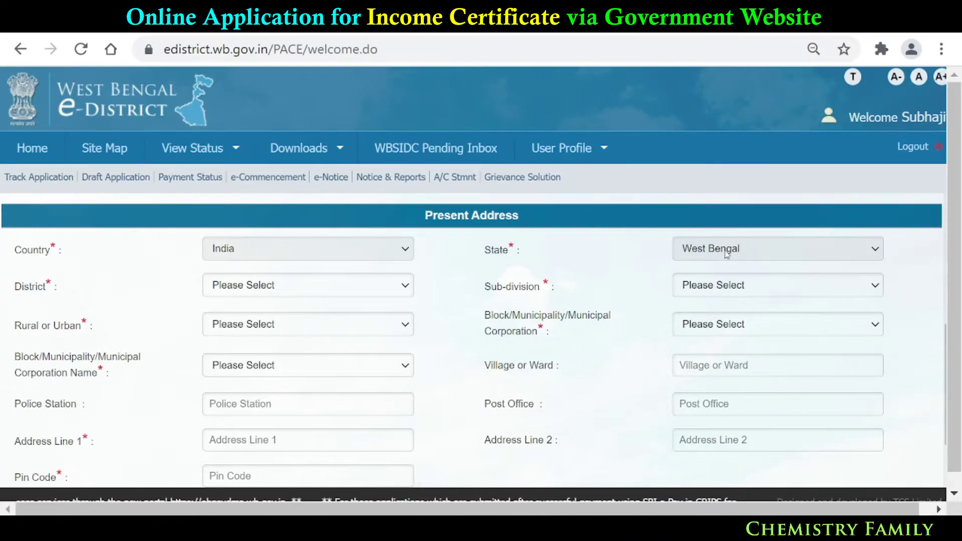
click(382, 291)
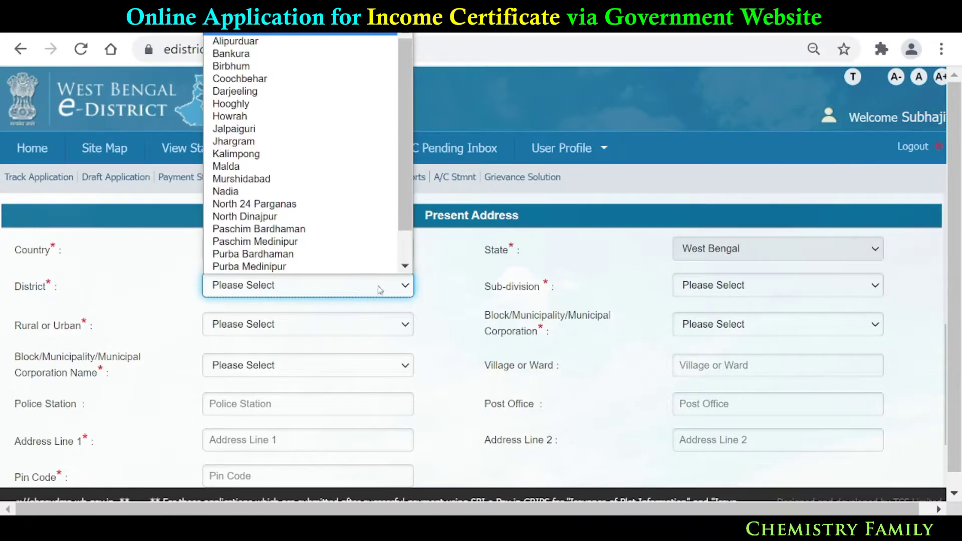
click(255, 205)
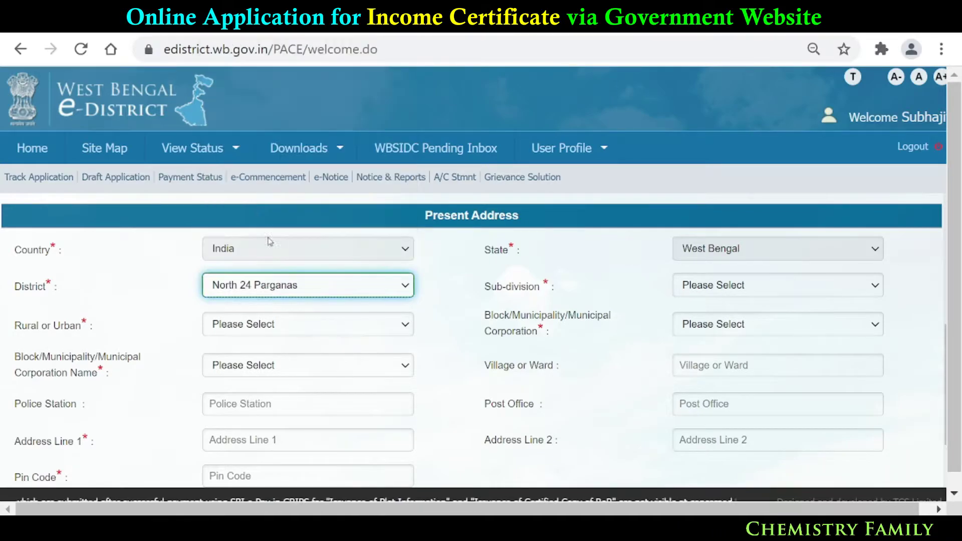
click(716, 292)
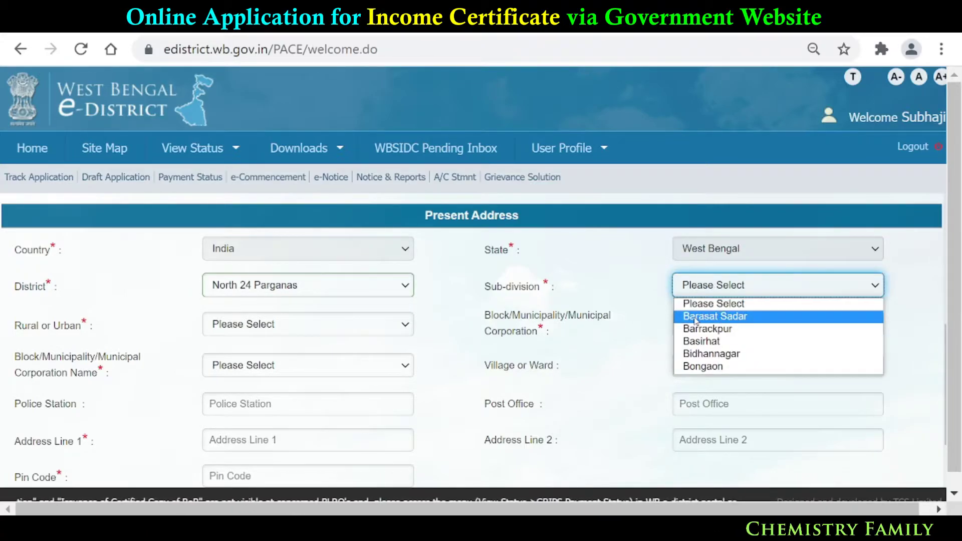
click(748, 319)
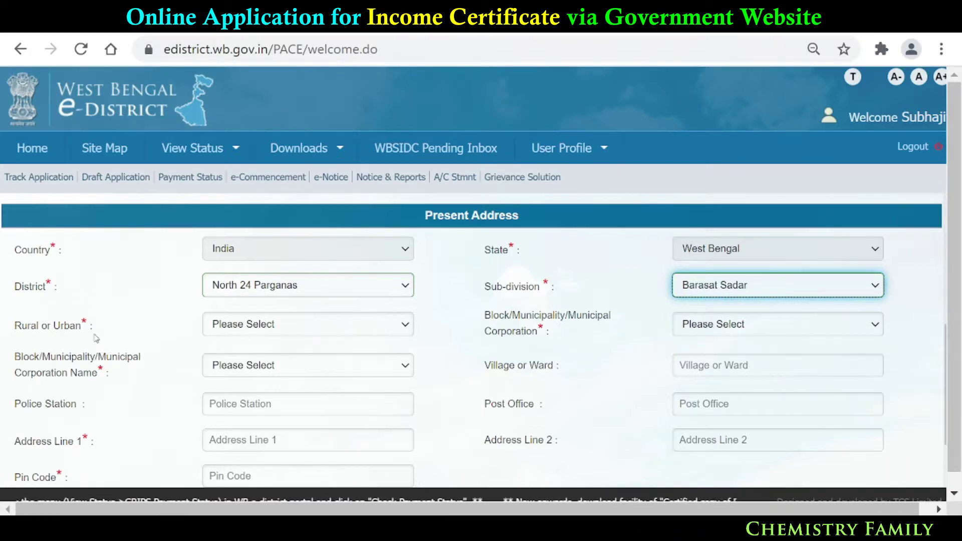
click(260, 330)
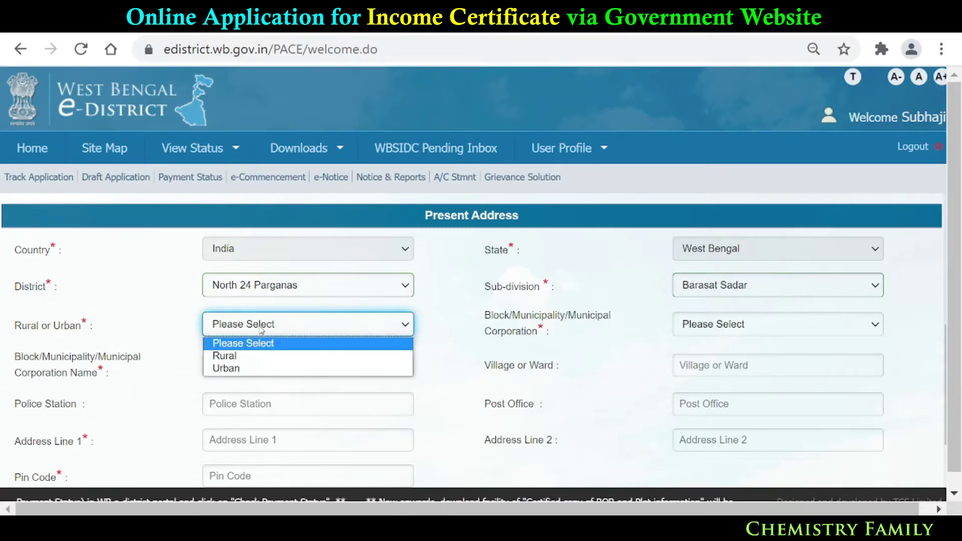
click(256, 369)
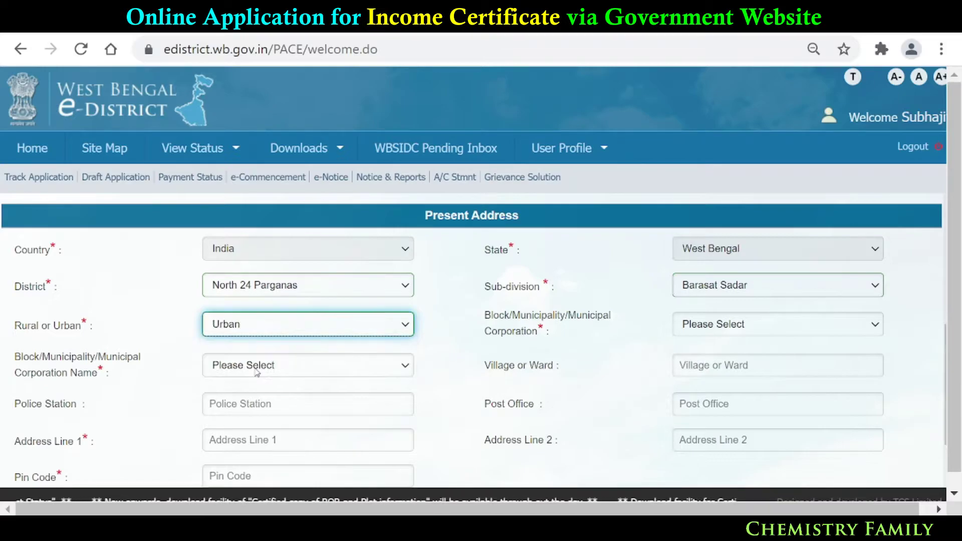
- Set local body Municipality named Barasat and fill the address lines from a saved suggestion
click(744, 326)
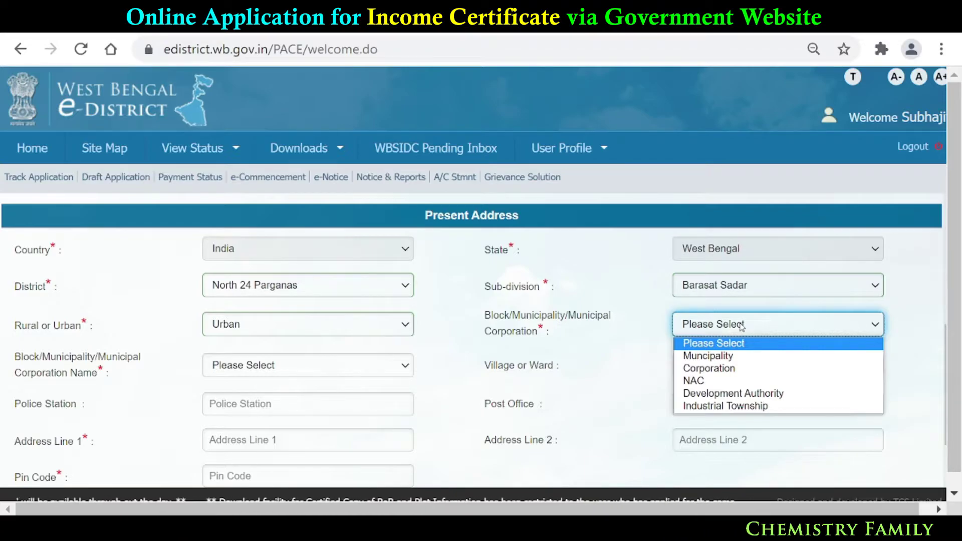
click(737, 357)
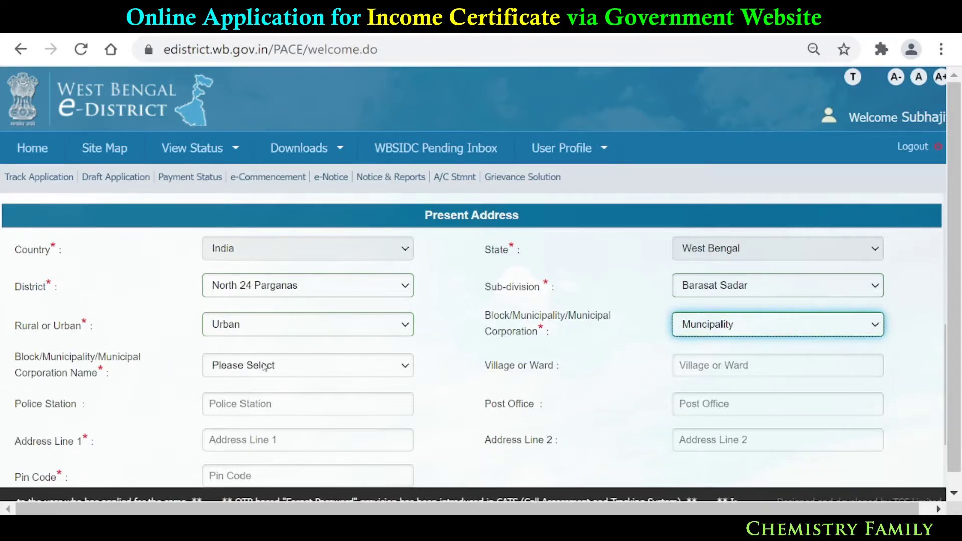
click(264, 366)
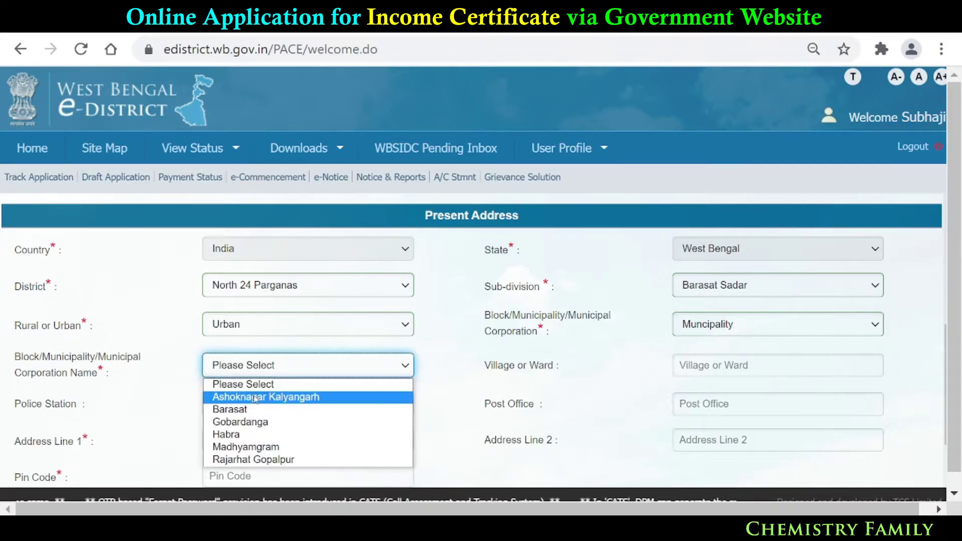
click(256, 409)
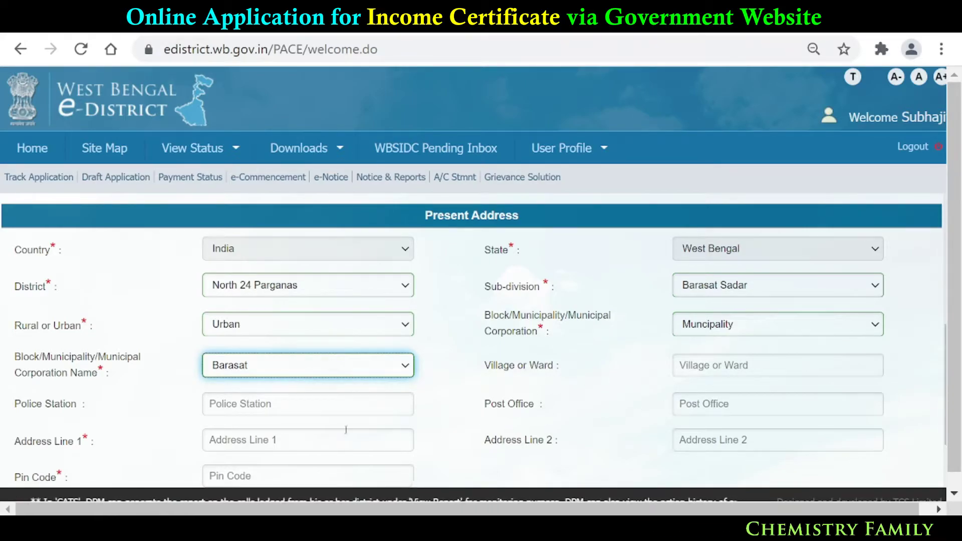
click(273, 440)
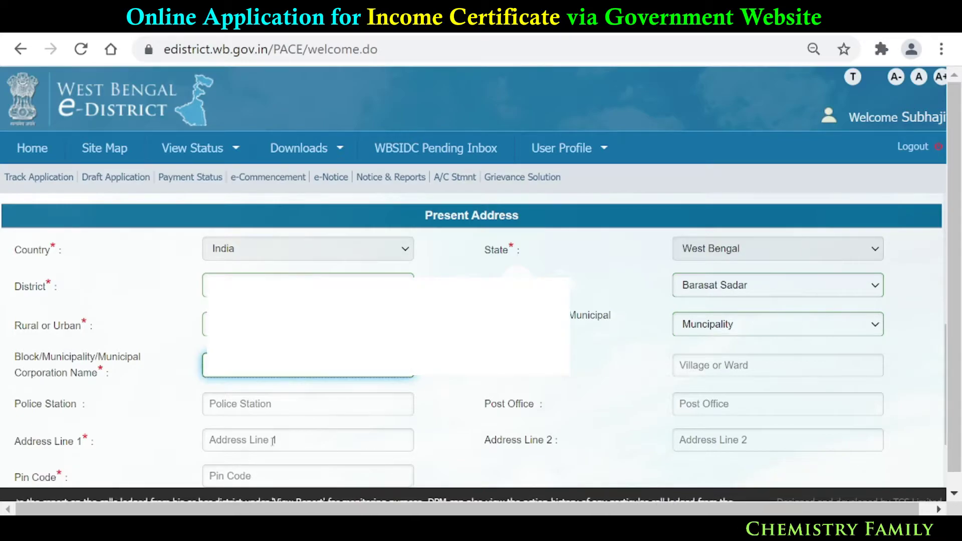
click(273, 440)
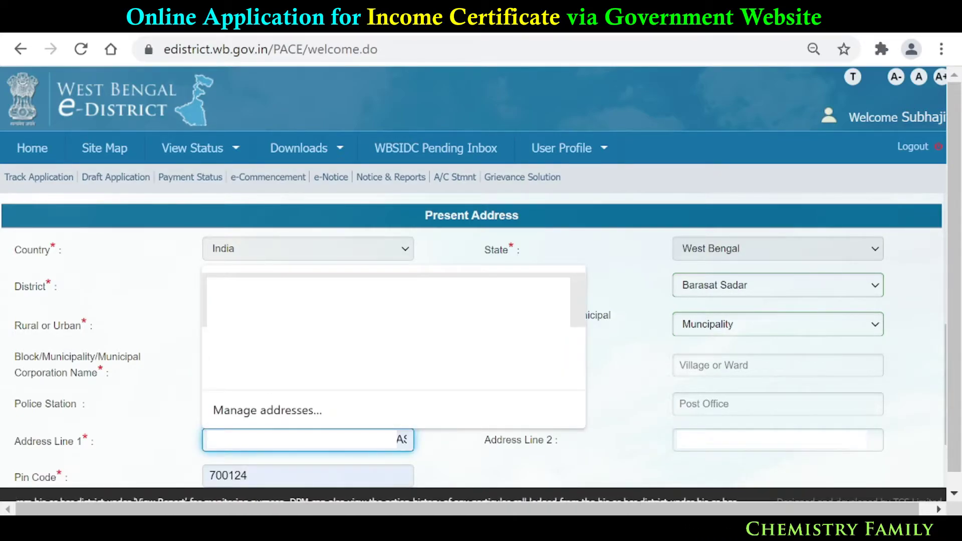
key(Down)
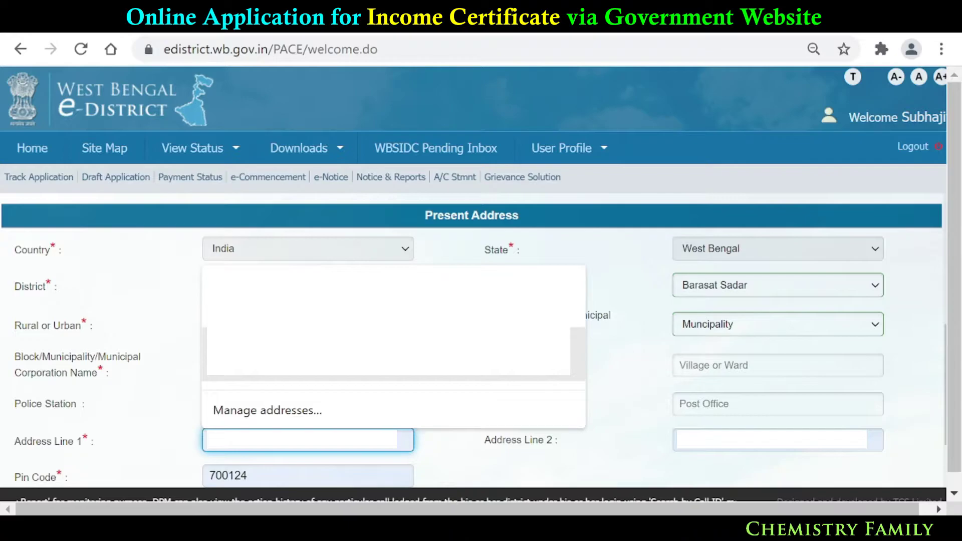
key(Escape)
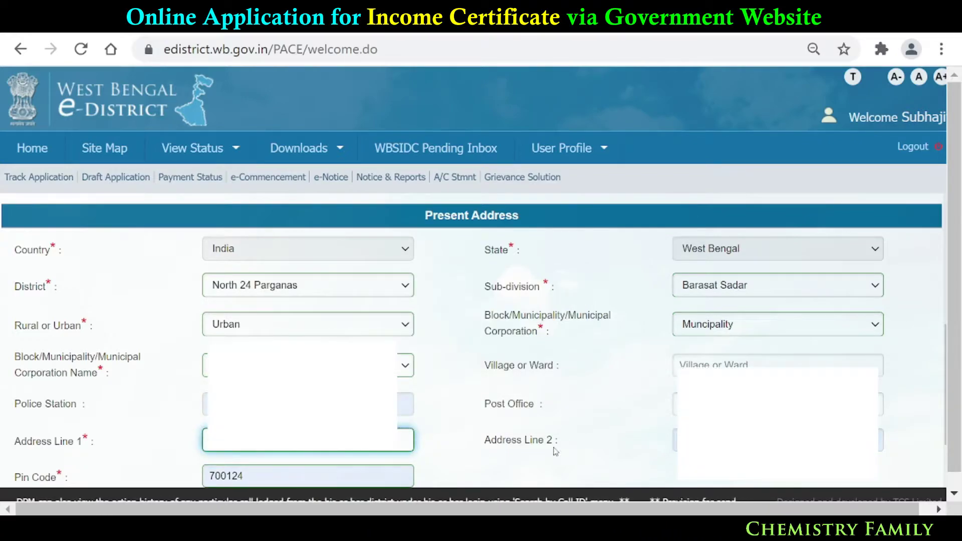
scroll(471, 331, down, 1)
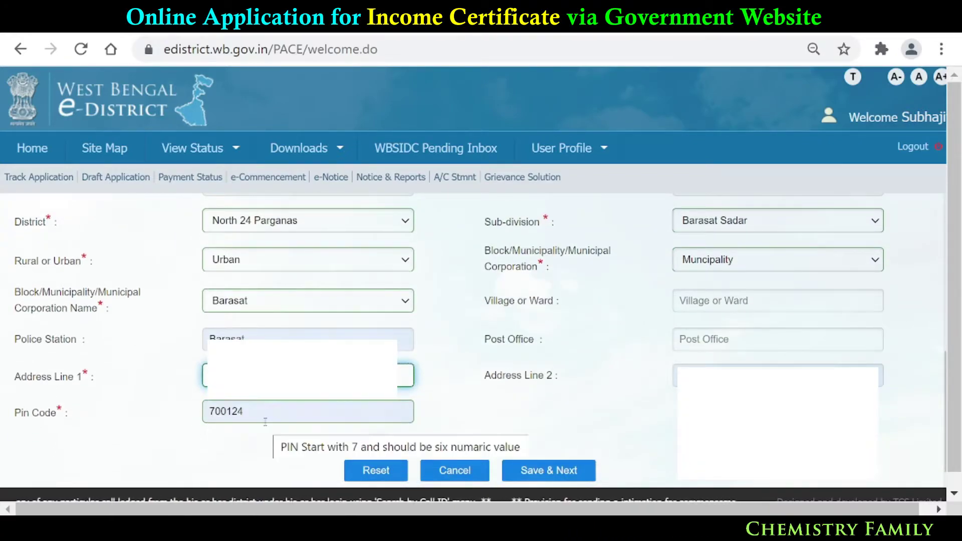
scroll(505, 440, down, 1)
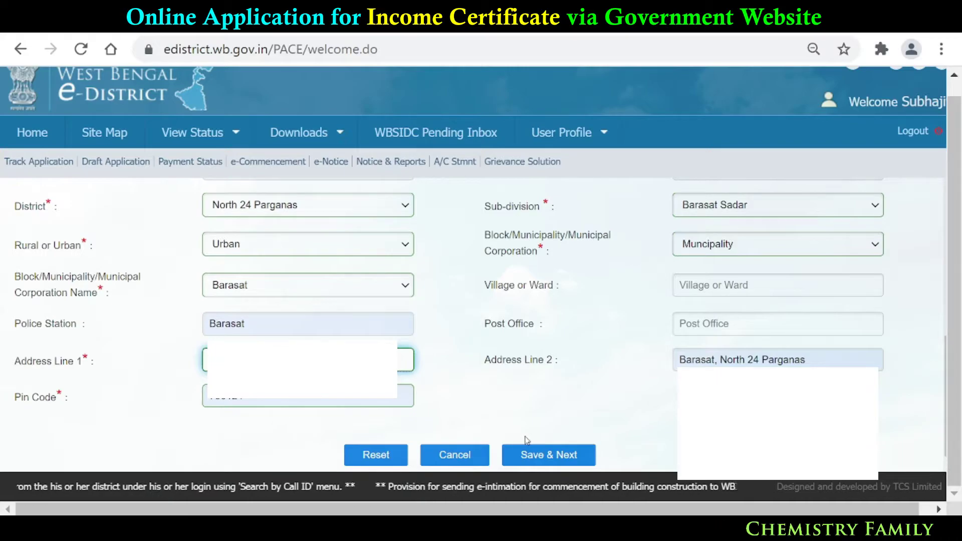
click(517, 410)
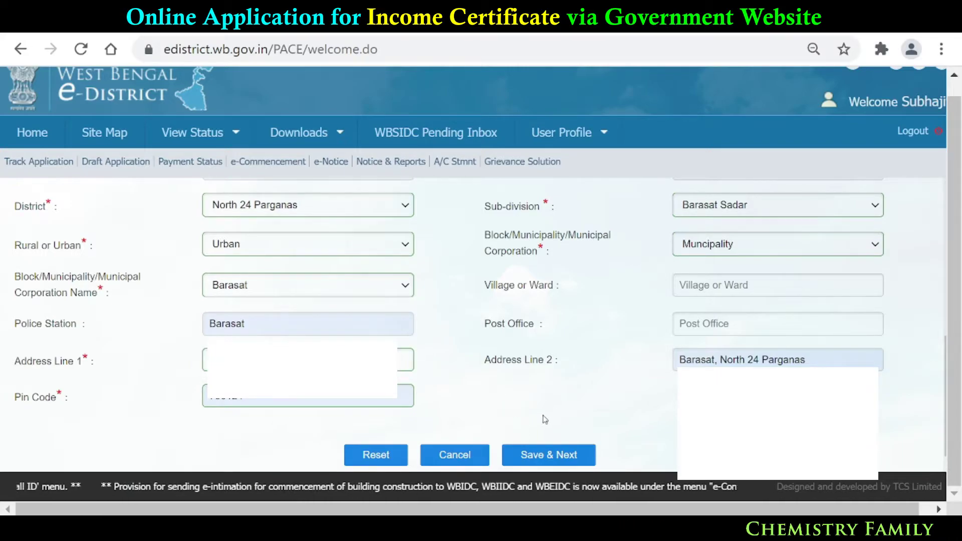
- Save the address, then set Relationship to Father, Salutation to Mr., and type the father's first name
click(563, 457)
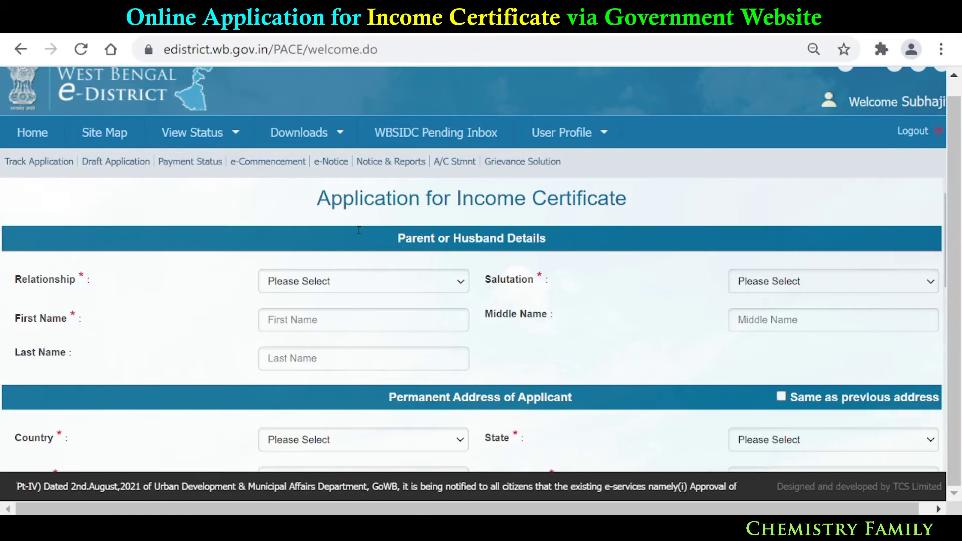
click(461, 284)
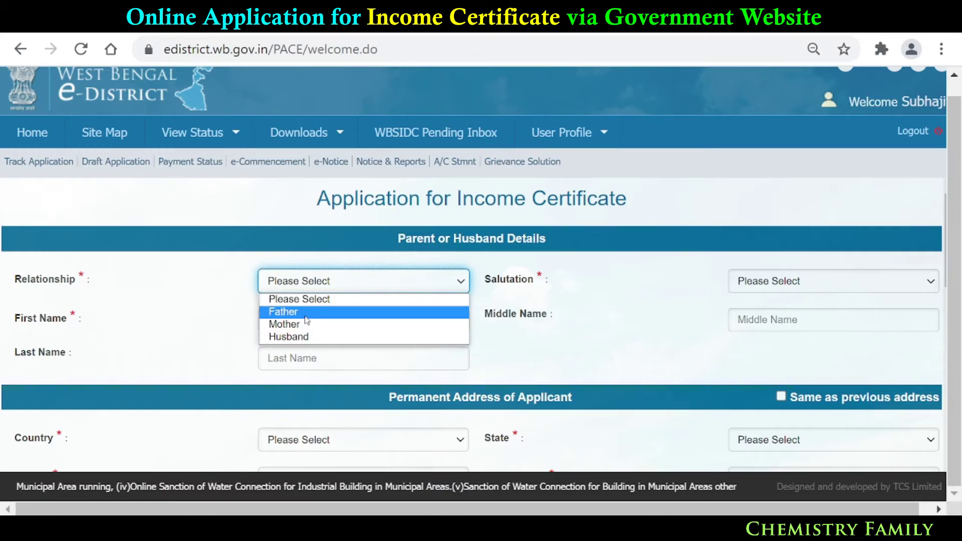
click(307, 312)
click(760, 279)
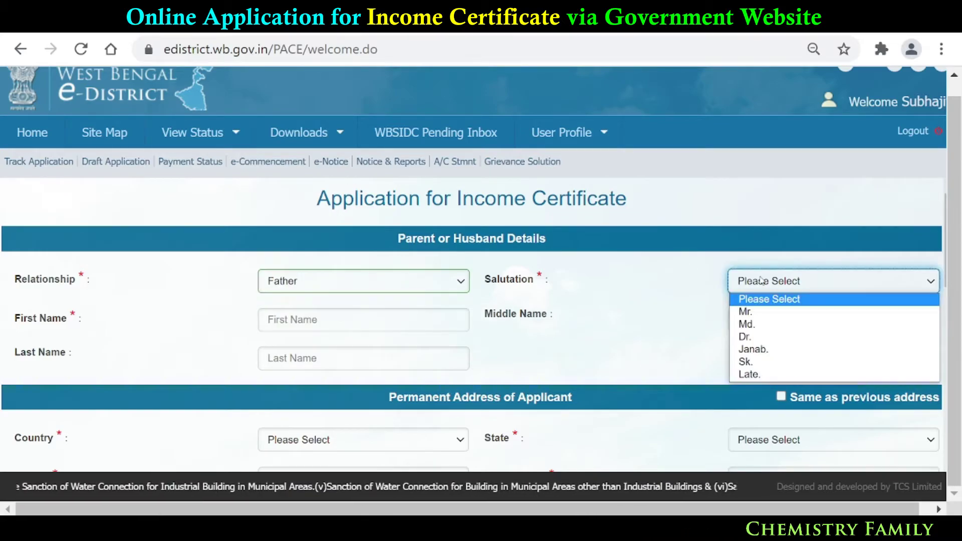
click(759, 313)
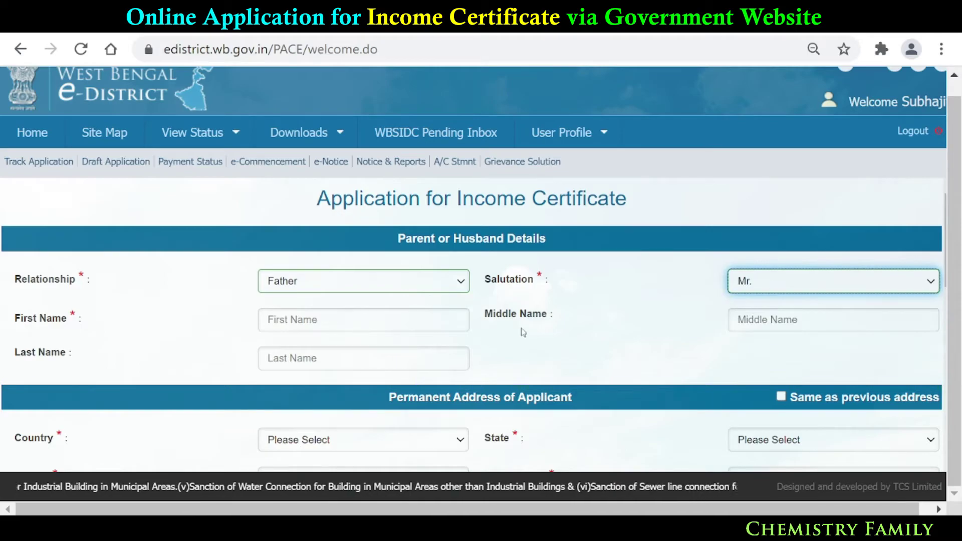
click(421, 321)
text(Sandip)
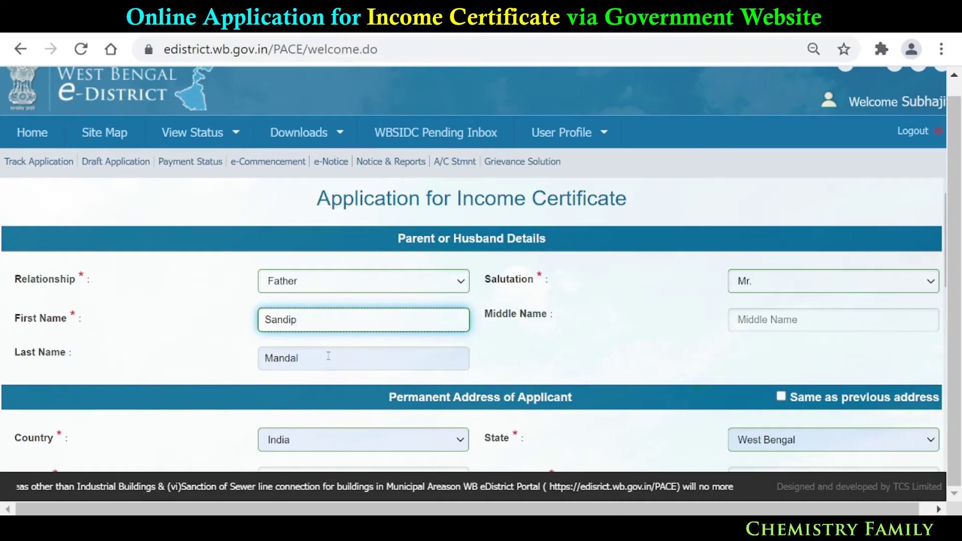
scroll(443, 426, down, 2)
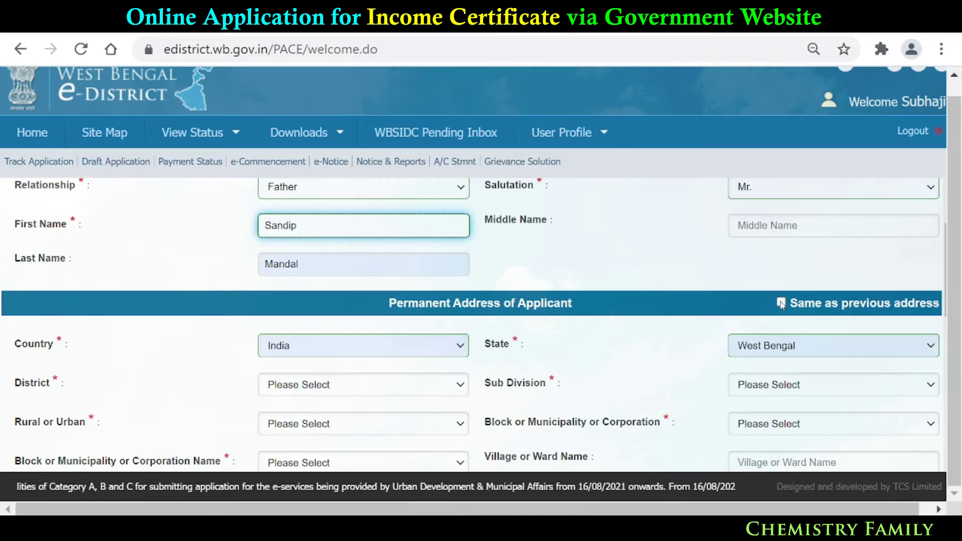
- Tick 'Same as previous address' to copy the North 24 Parganas, Barasat Sadar present address into the permanent address
click(781, 303)
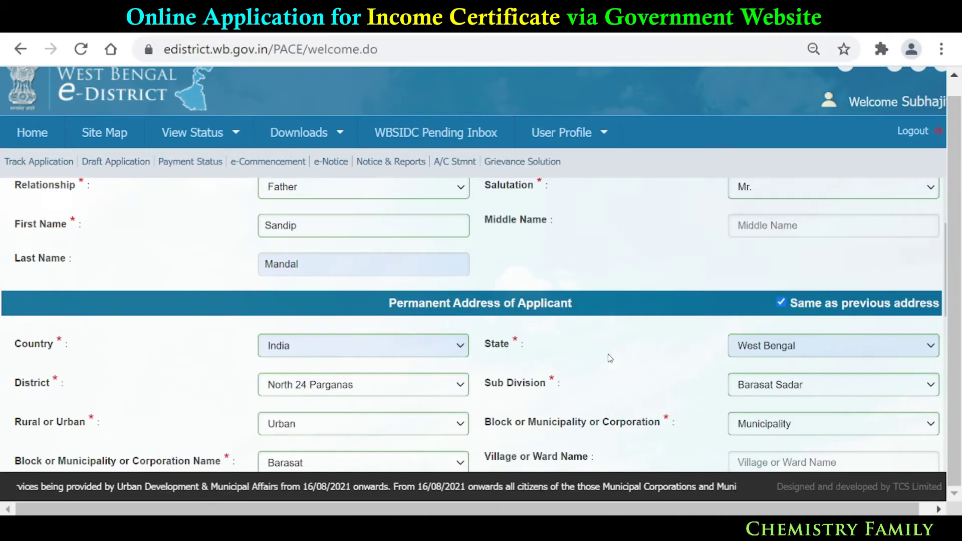
scroll(610, 358, down, 4)
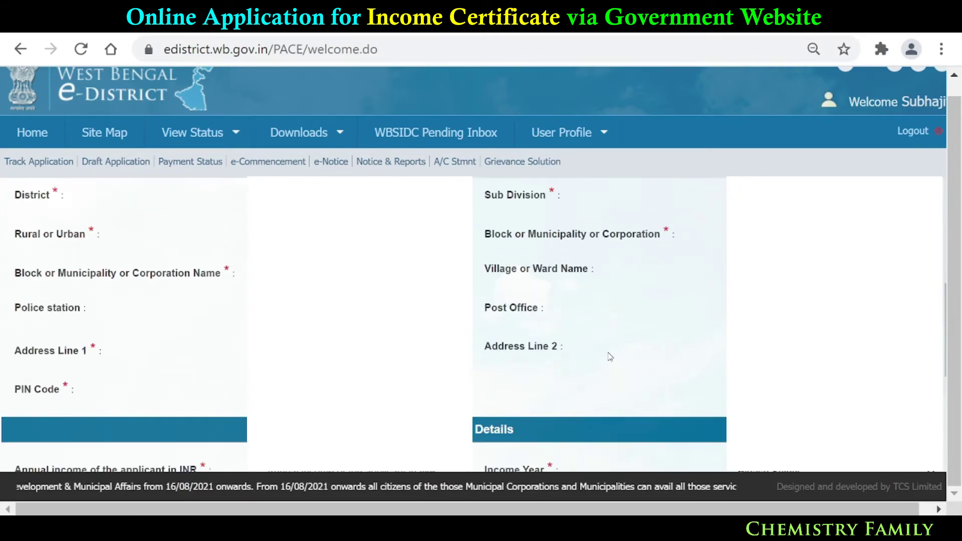
scroll(610, 351, up, 2)
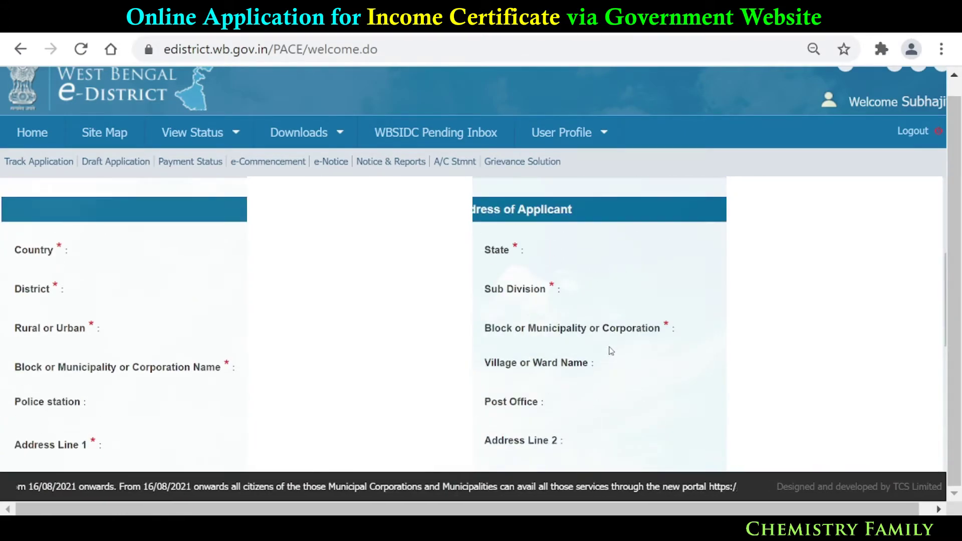
scroll(610, 352, down, 7)
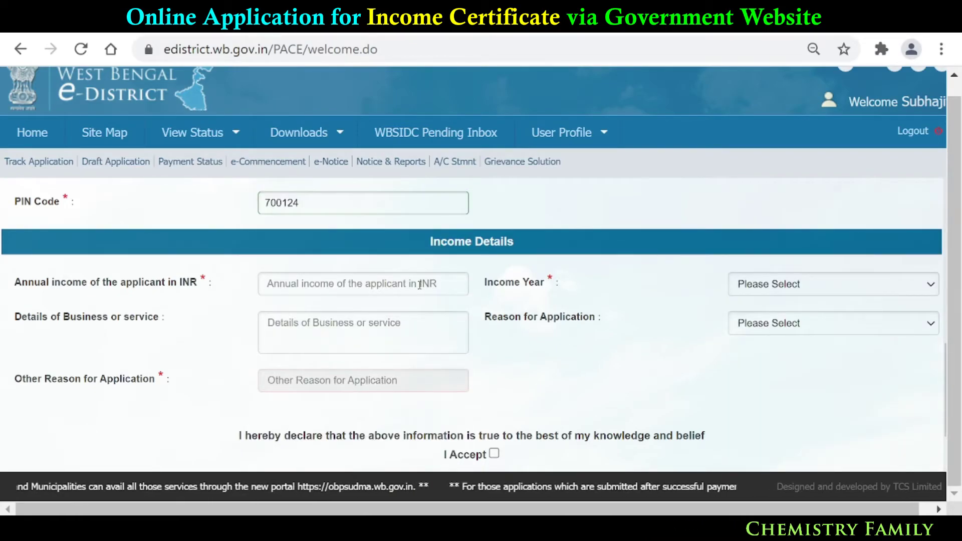
- Enter the annual income 150000 and select income year 2021-2022
click(420, 285)
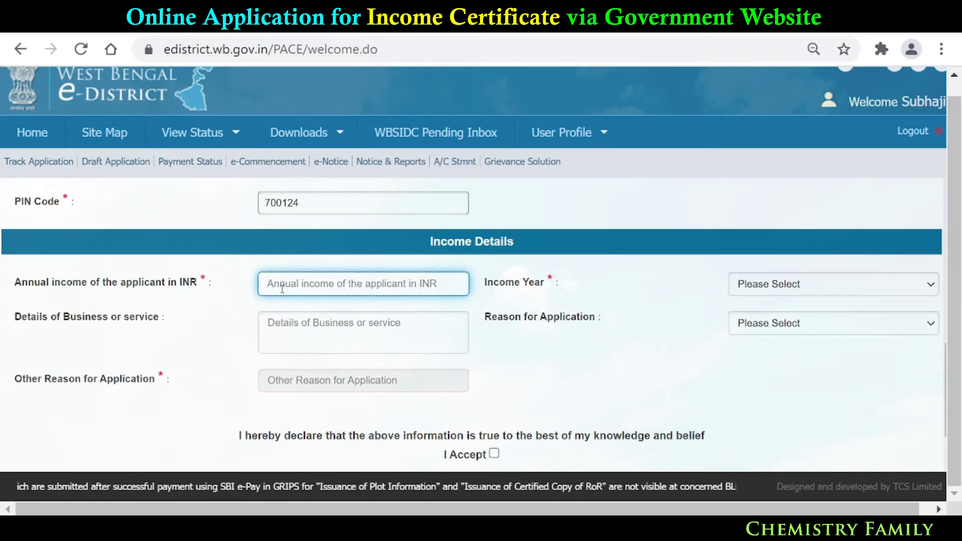
text(150000)
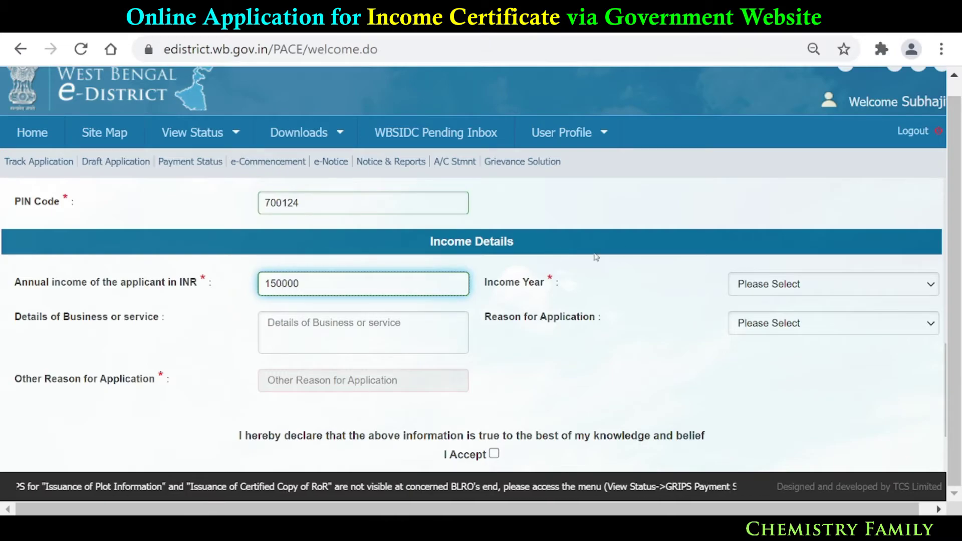
click(770, 281)
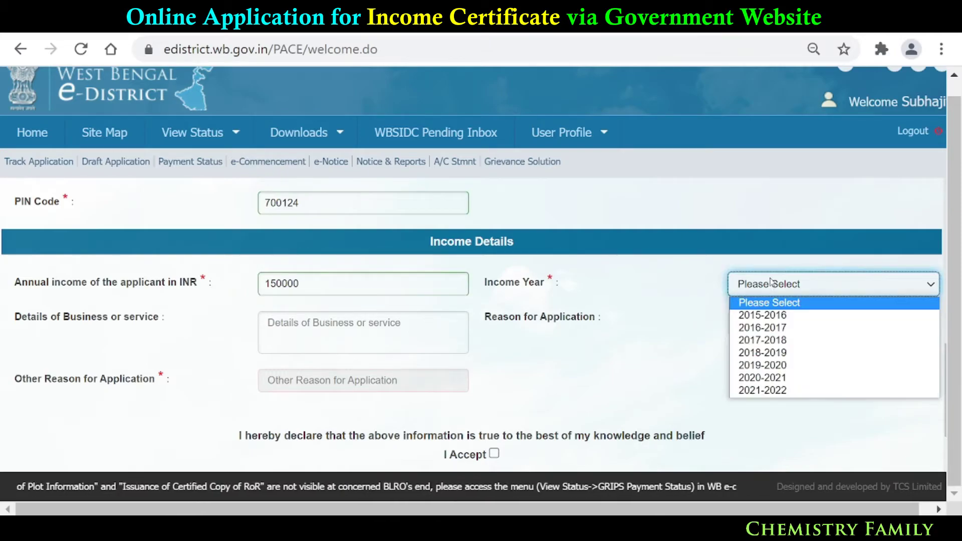
click(780, 391)
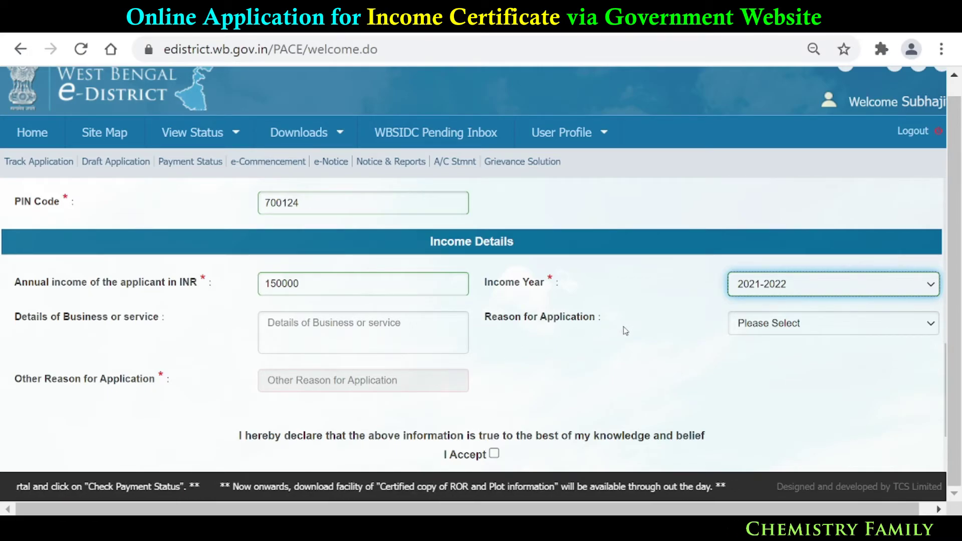
- Set the reason for application to Other, specify Scholarship, and accept the declaration
click(762, 327)
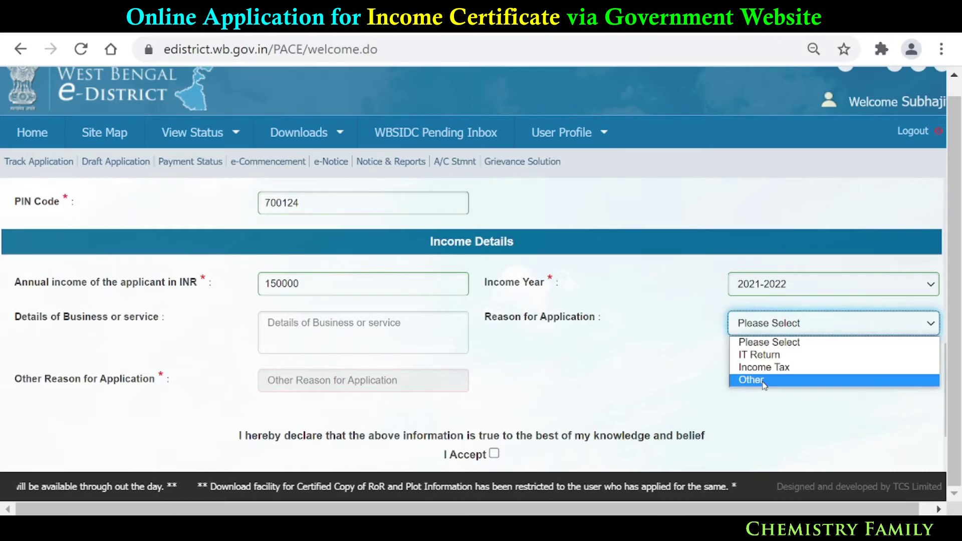
click(763, 382)
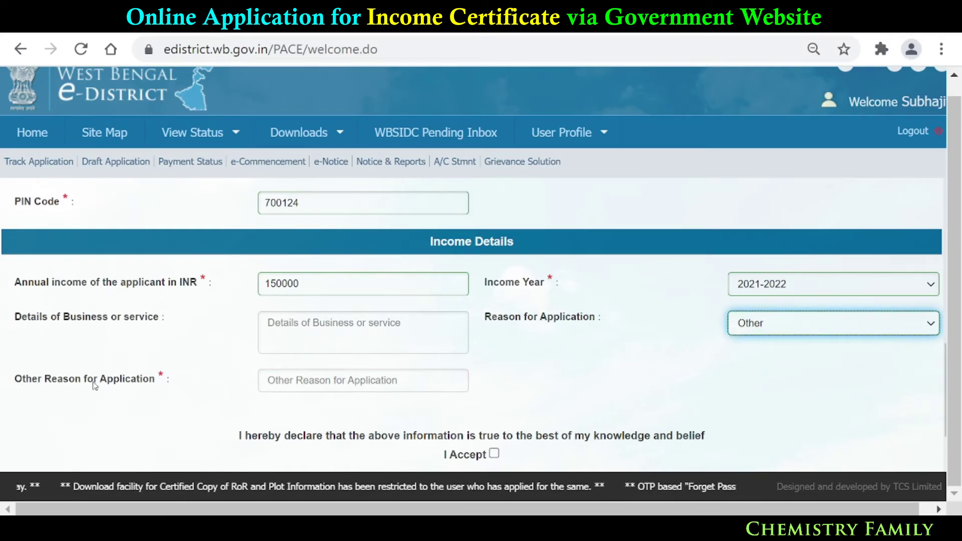
click(274, 380)
text(S)
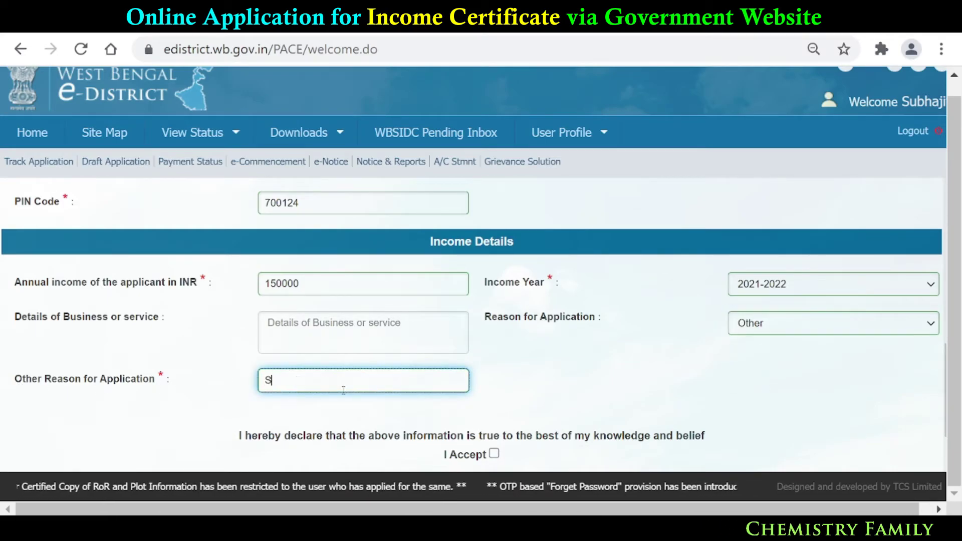
text(chol)
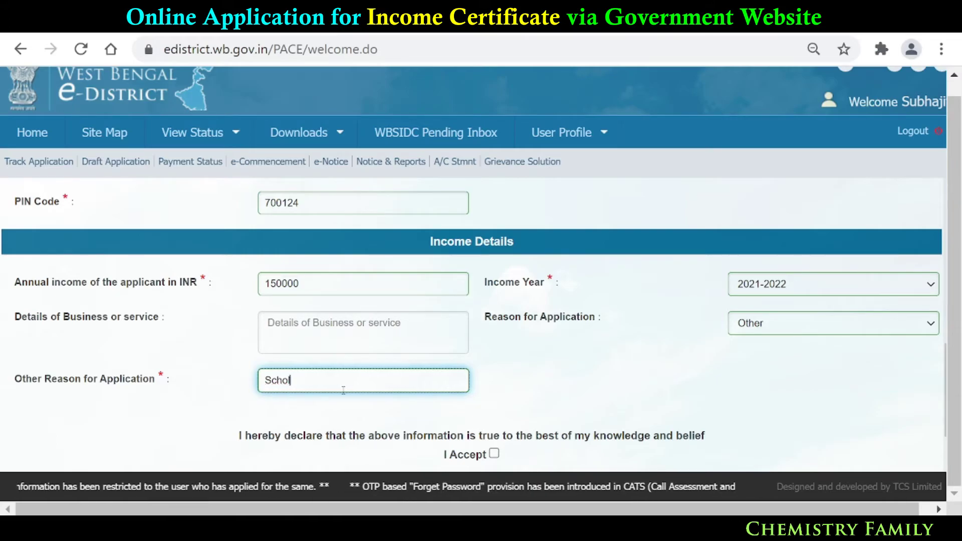
text(a)
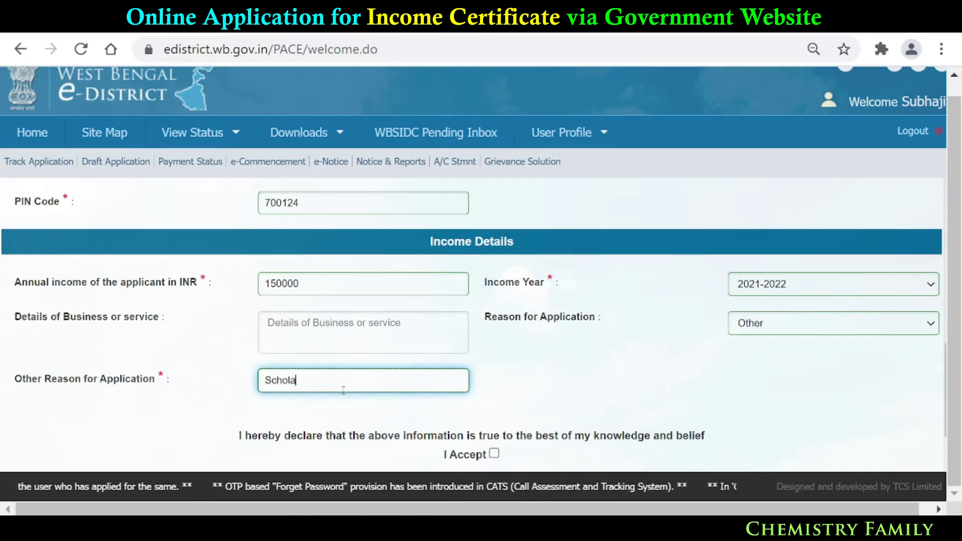
text(rship)
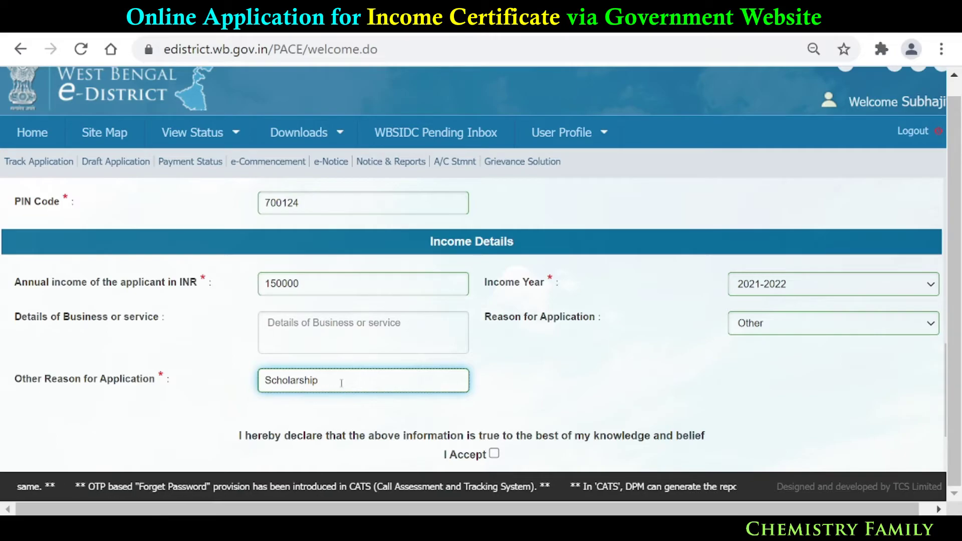
scroll(496, 441, down, 1)
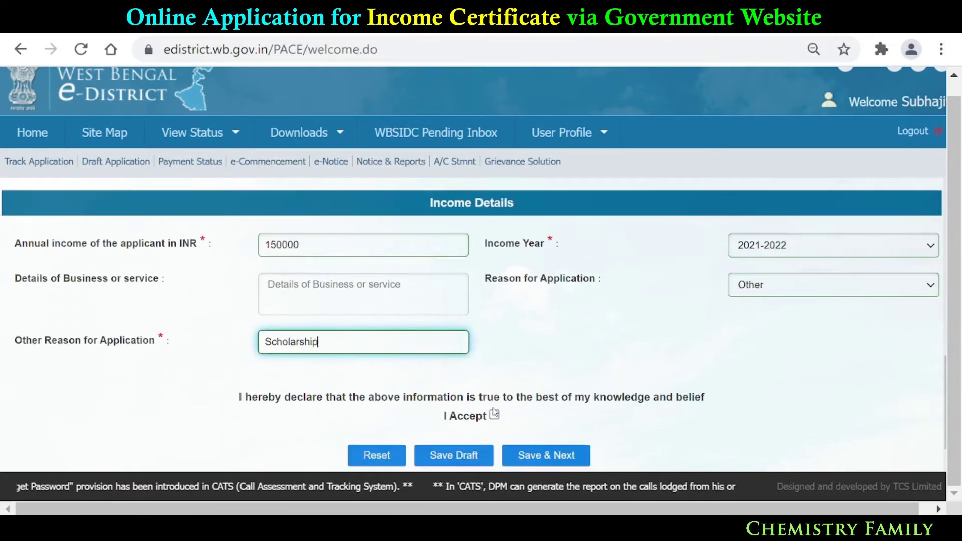
click(494, 394)
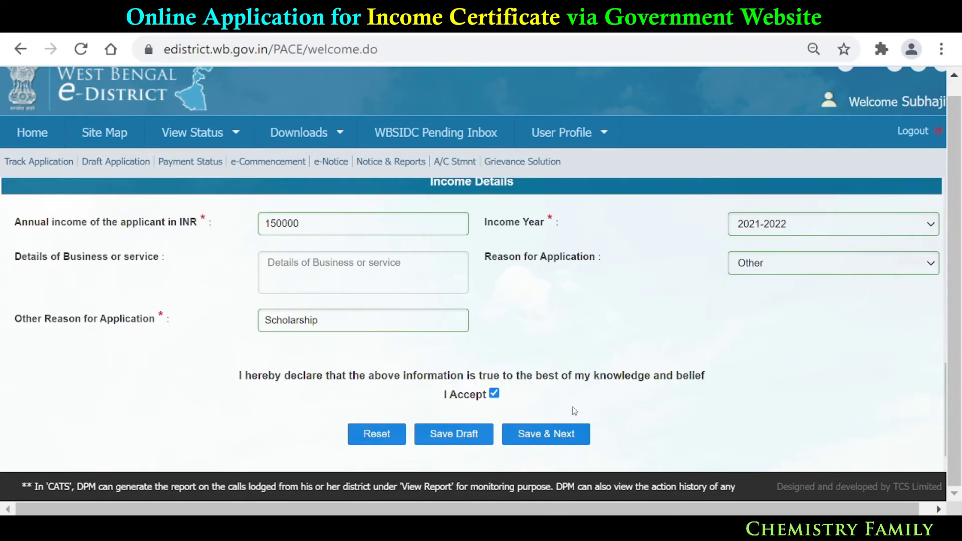
- Save the income details and scroll through the View Application Details summary down to Income Details
click(560, 437)
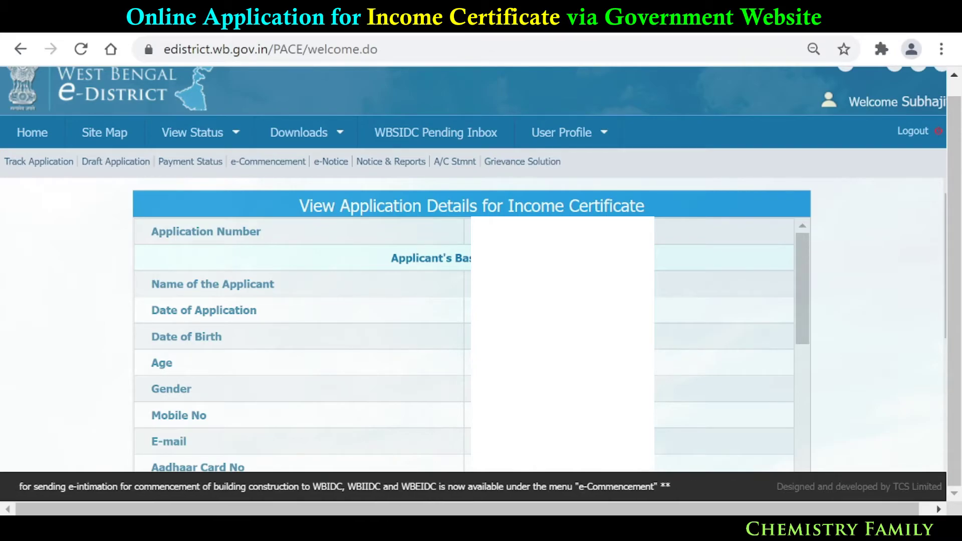
drag(796, 324, 835, 470)
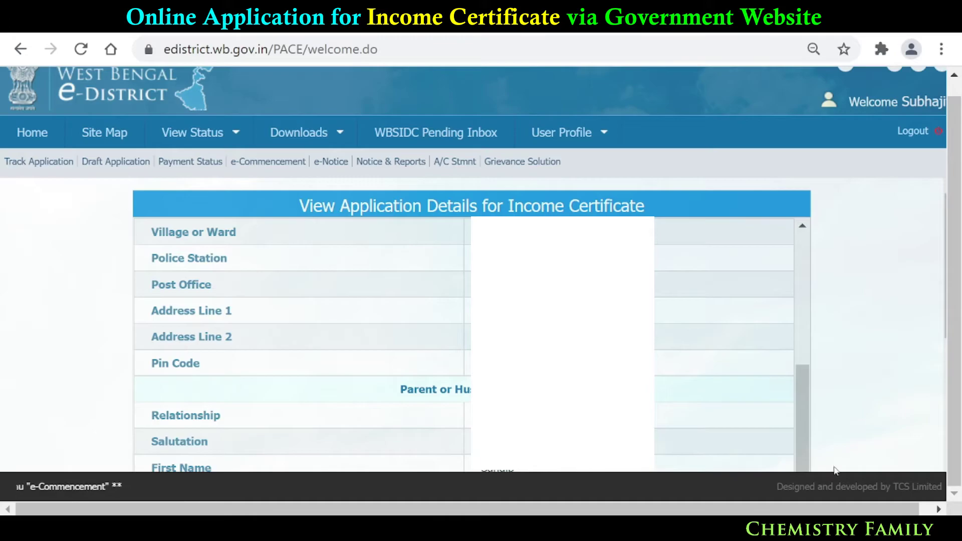
drag(826, 434, 807, 469)
scroll(681, 444, down, 3)
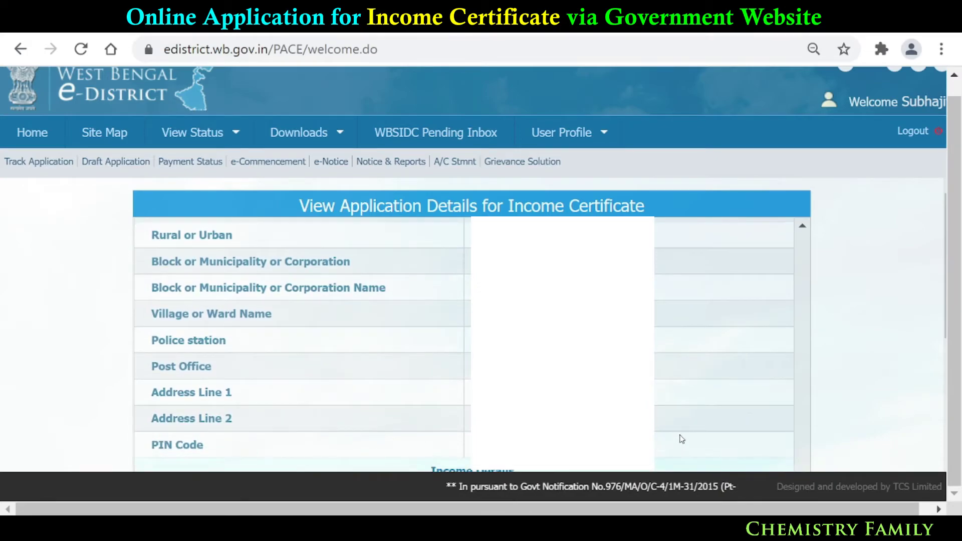
scroll(681, 440, down, 5)
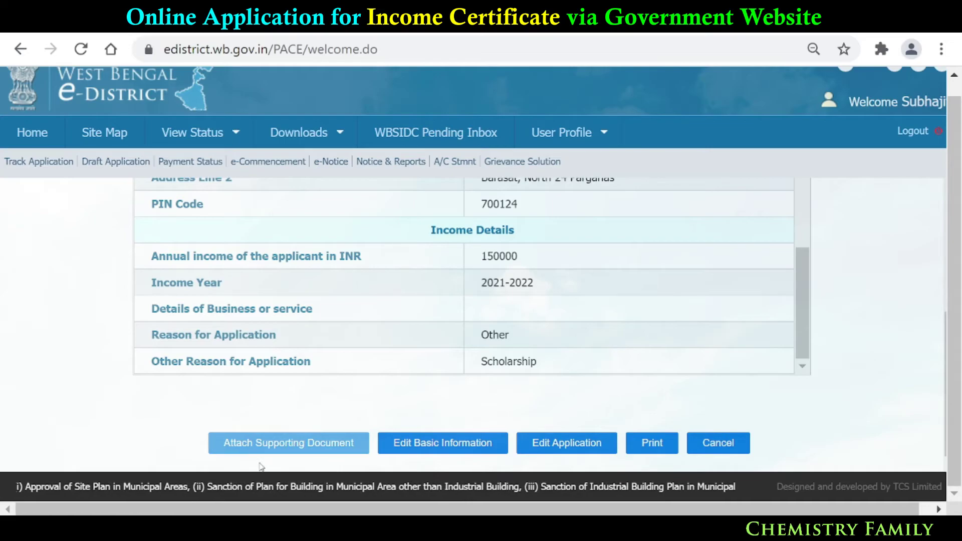
- Go to the supporting documents page for Residential Proof, Photograph and Income Proof, then save it
click(300, 446)
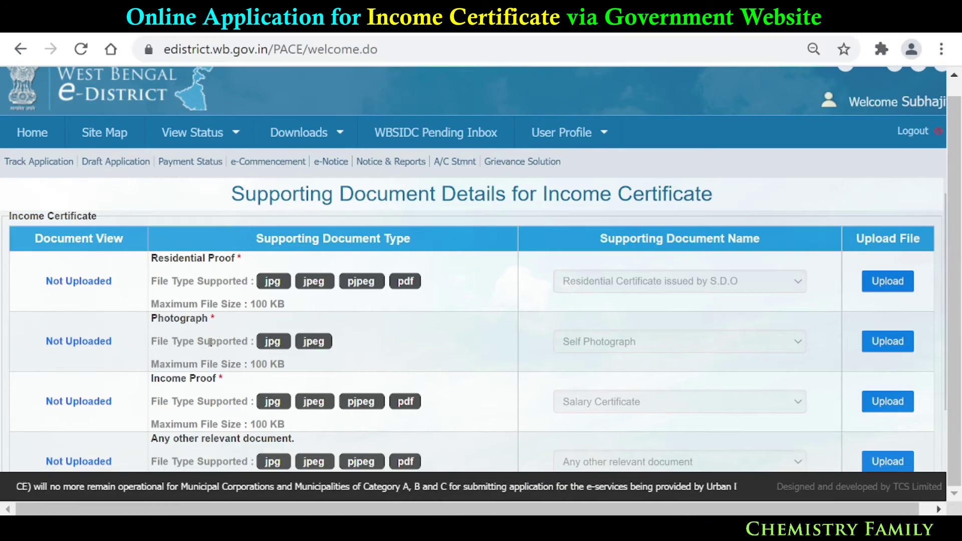
drag(958, 267, 956, 295)
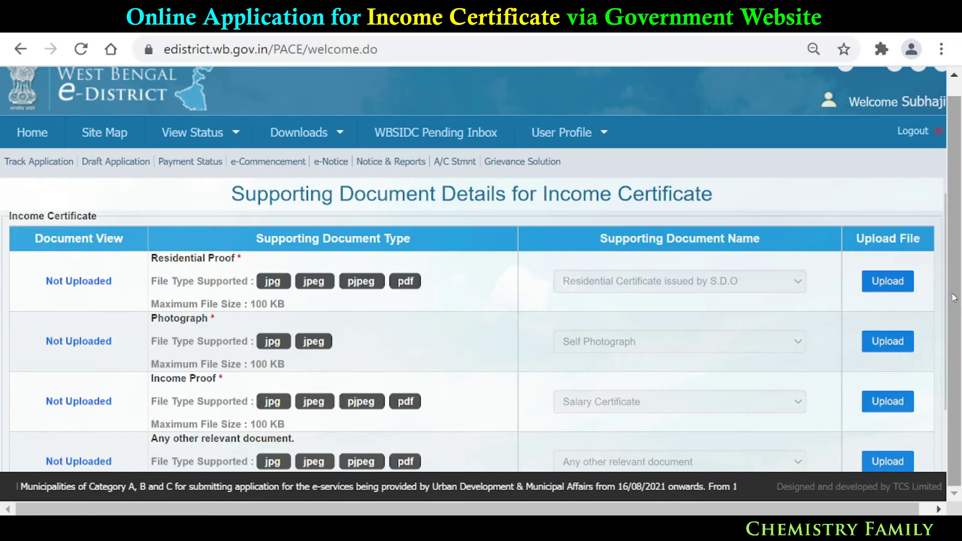
scroll(361, 343, down, 1)
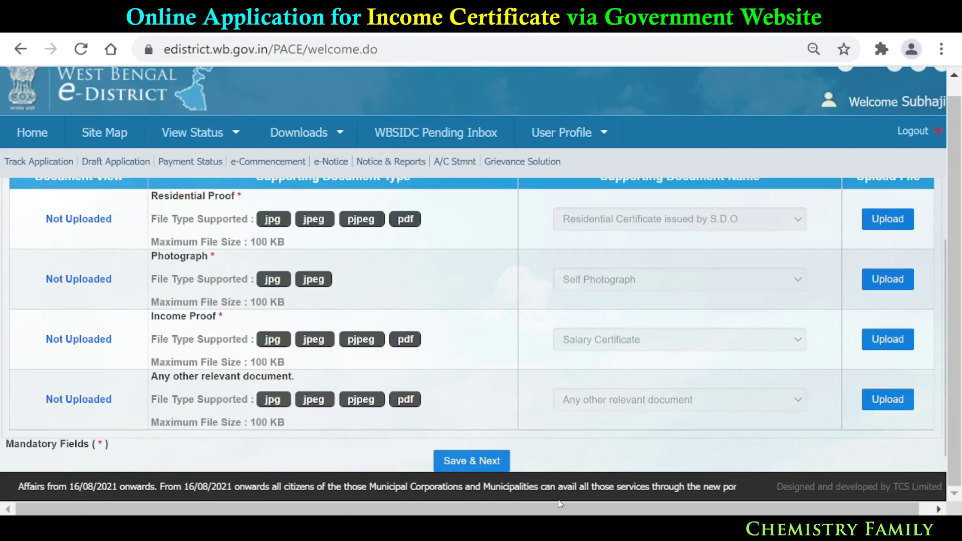
click(489, 463)
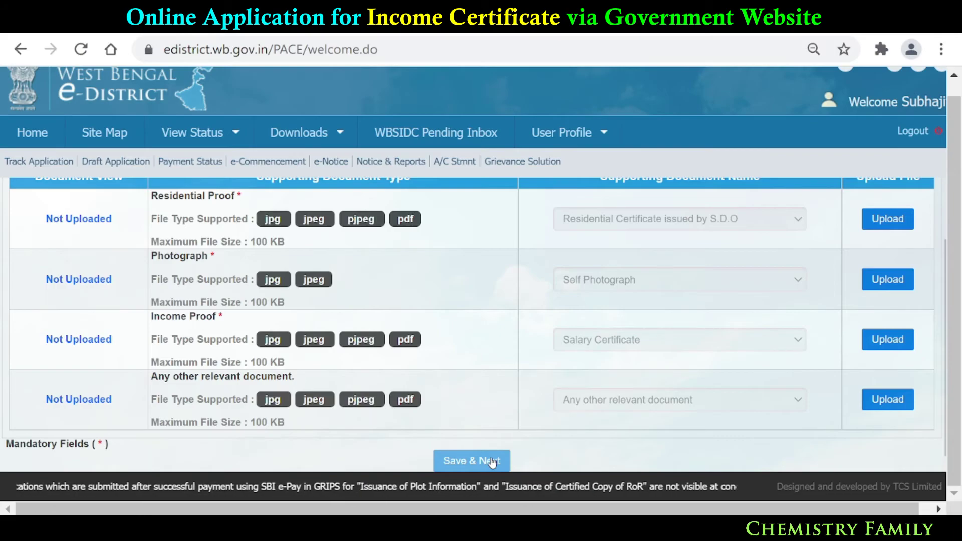
click(205, 134)
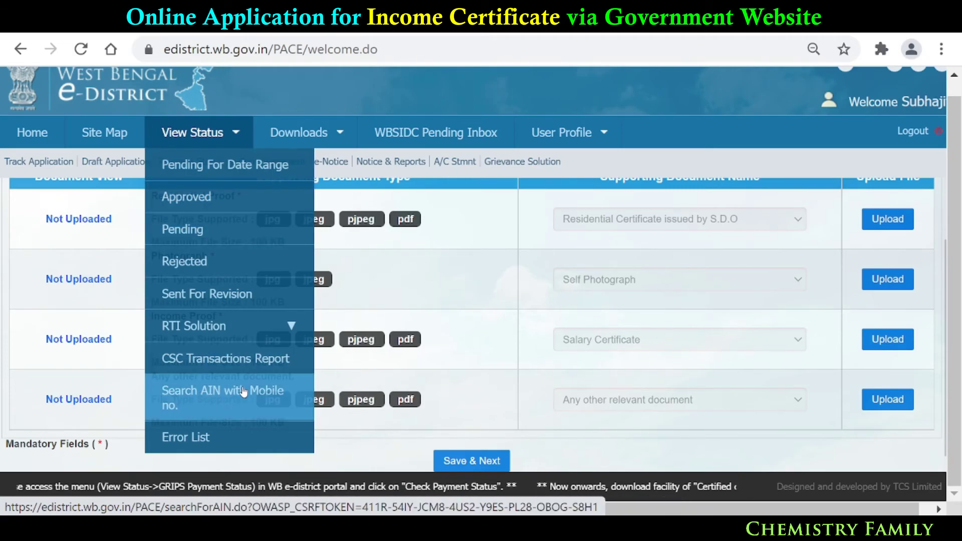
- Open View Status > Search AIN with Mobile no., then return to the portal home page
click(205, 397)
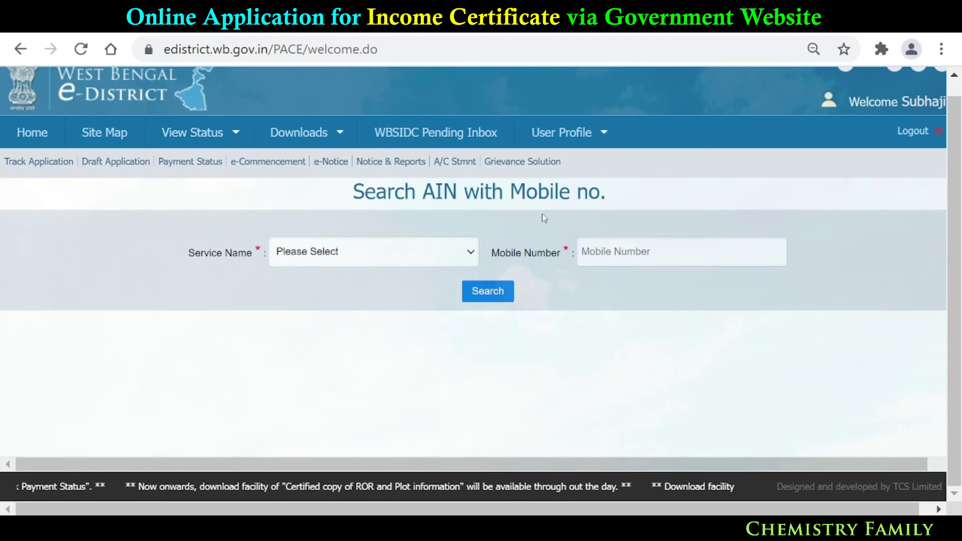
mouse_move(175, 135)
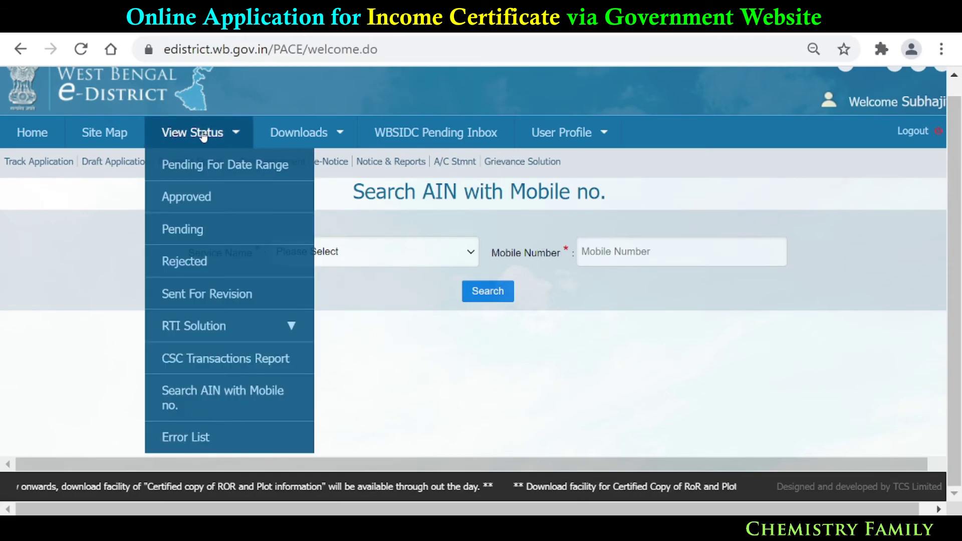
mouse_move(295, 135)
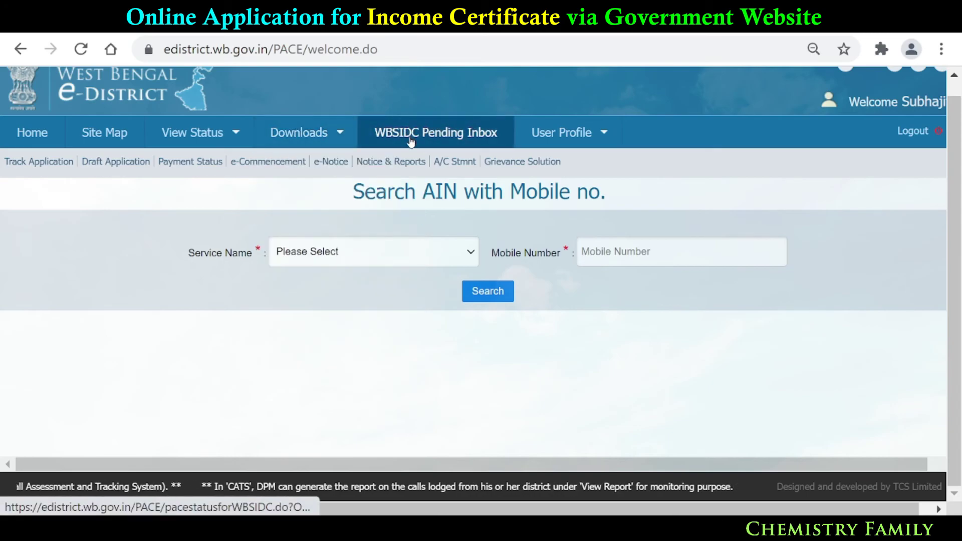
mouse_move(146, 133)
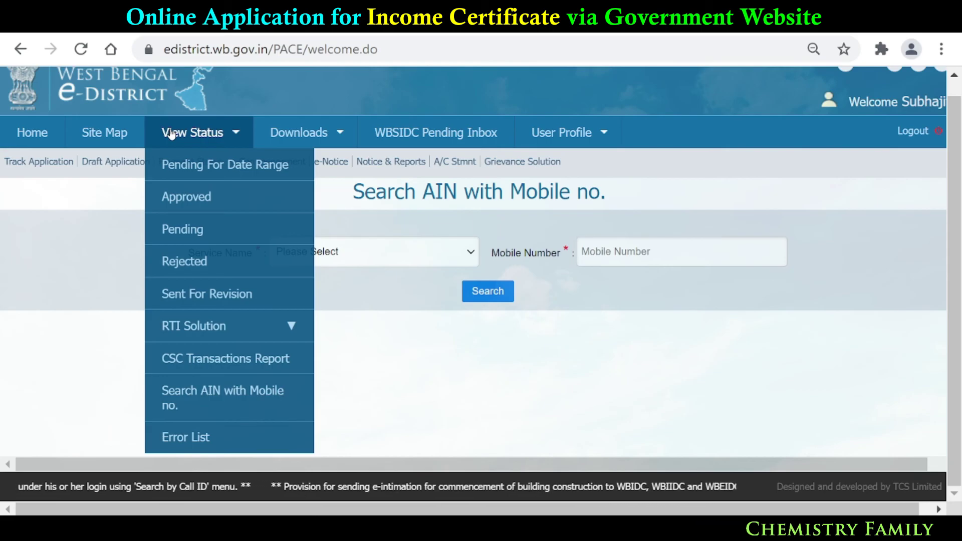
click(26, 133)
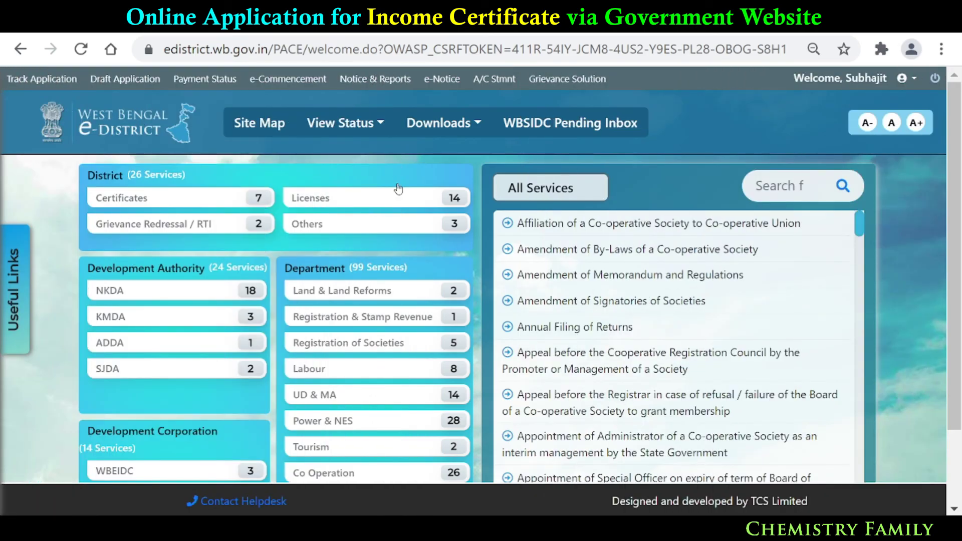
- Filter the District services list to Certificates, showing seven services including Income Certificate
click(94, 205)
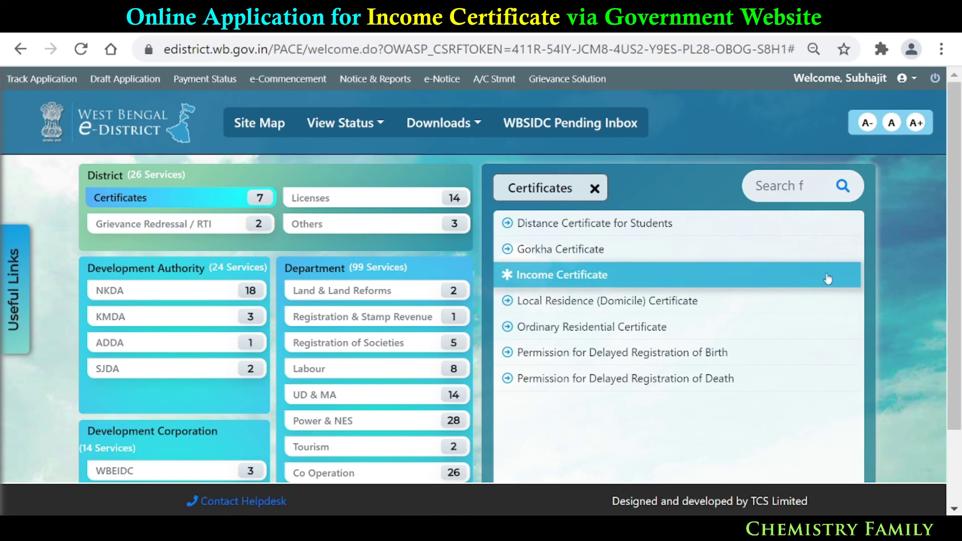